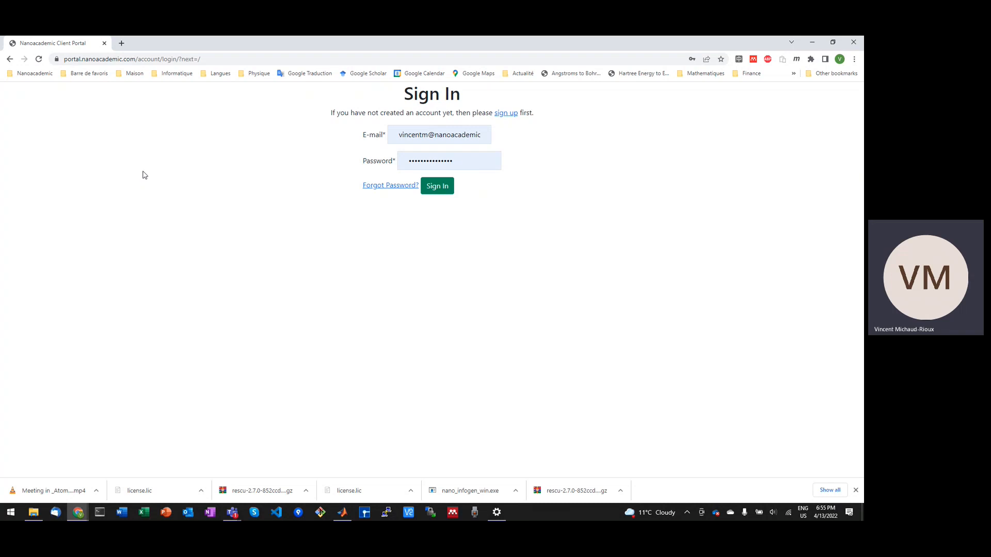
Step: Sign in to the Nanoacademic client portal with the saved account e-mail and password
click(65, 59)
drag(70, 61, 221, 60)
click(448, 177)
click(396, 136)
key(Tab)
click(438, 188)
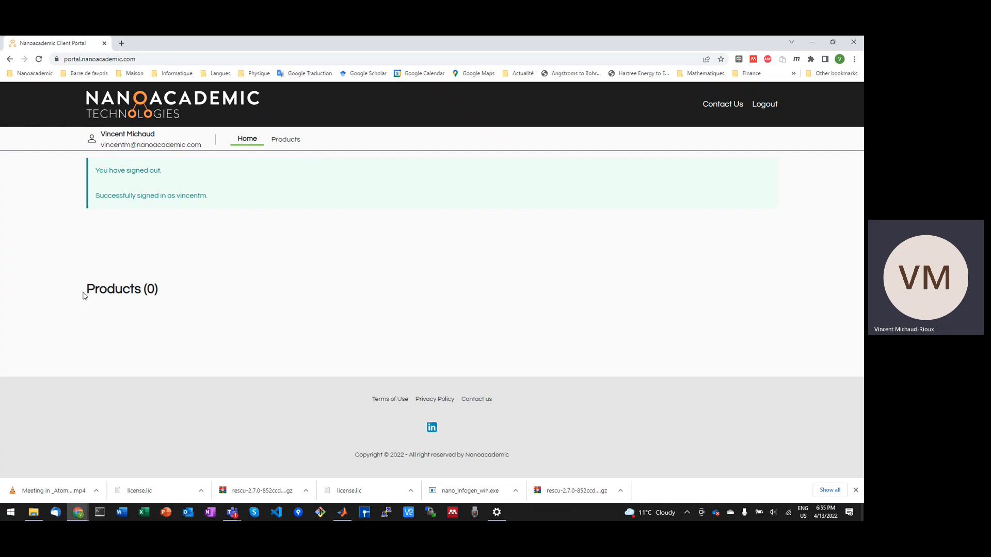
Step: Start the free trial of RESCU from the product list and download its latest version, 2.7.0
drag(84, 292, 202, 298)
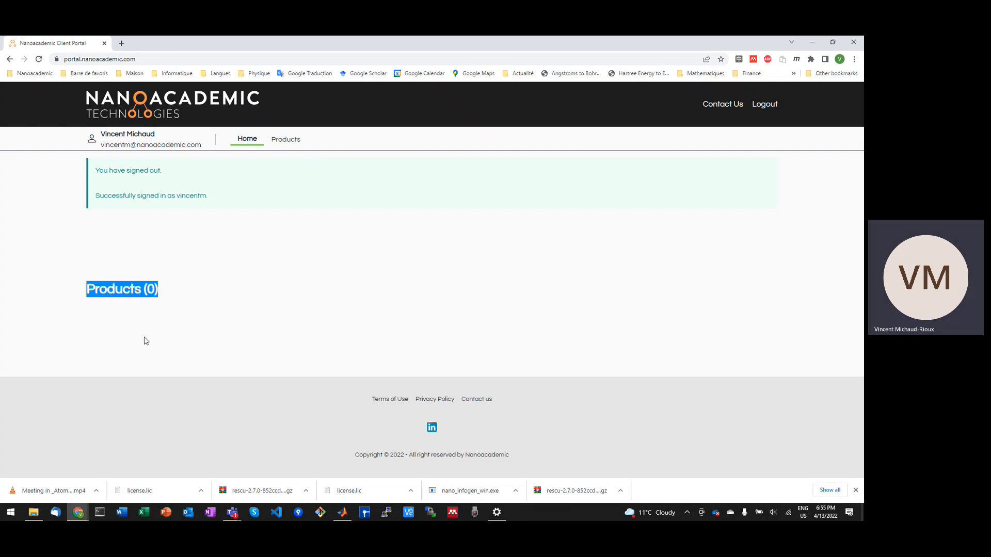
click(284, 142)
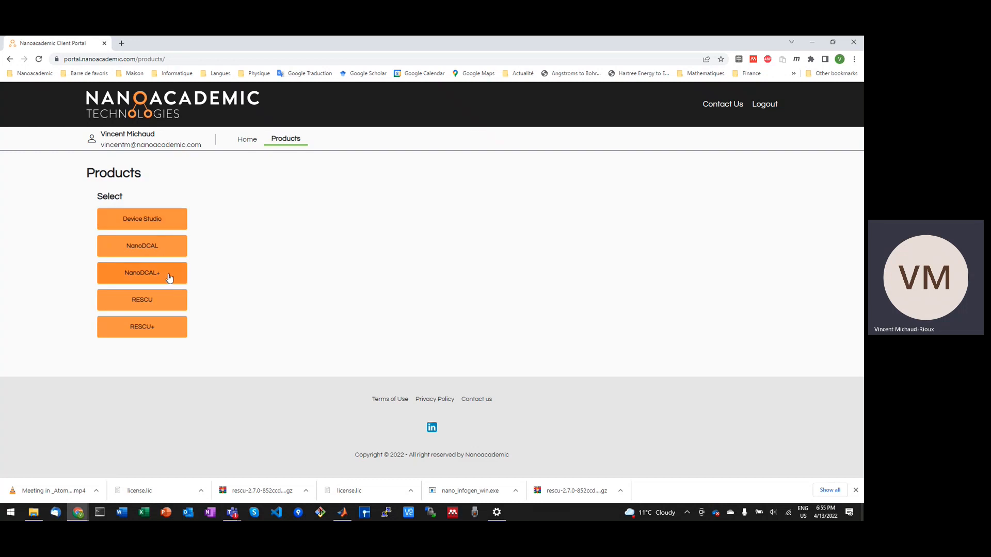
click(162, 303)
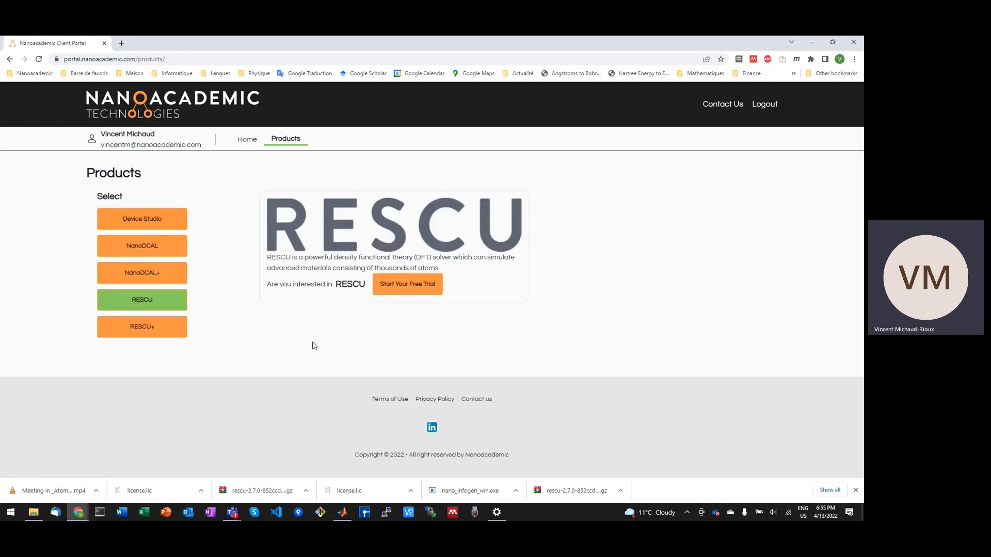
click(393, 284)
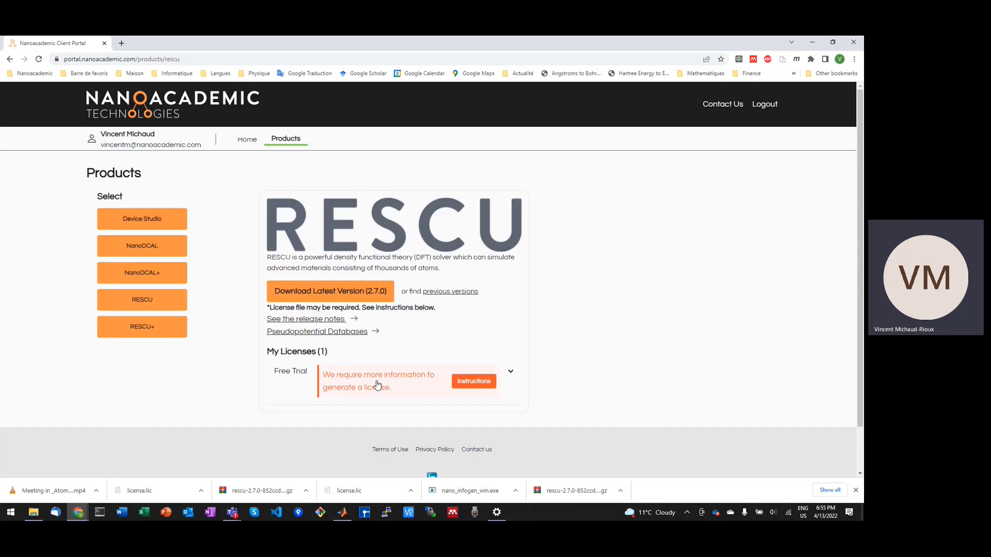
click(320, 295)
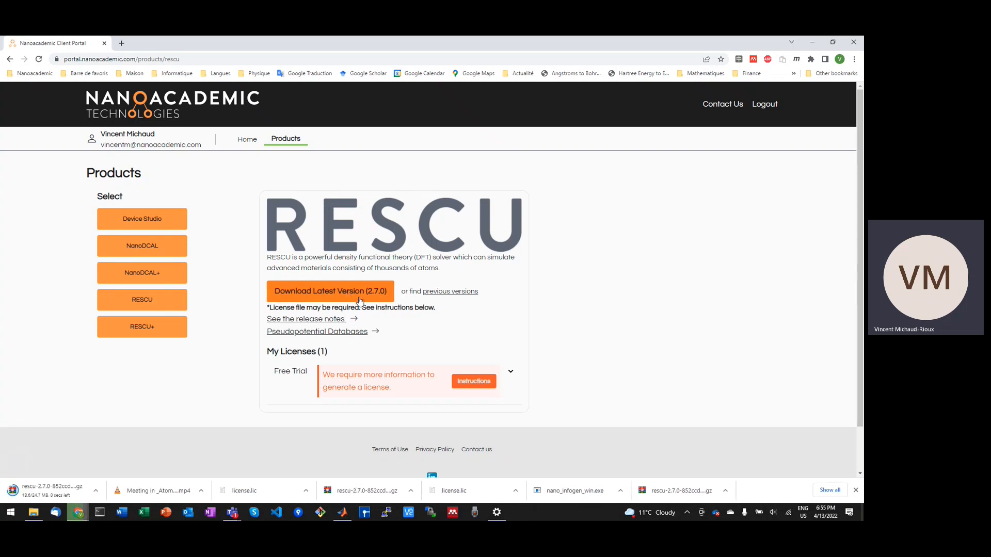
click(855, 490)
Step: Open the instructions for the free-trial license and download the licensing tool for Windows
click(475, 383)
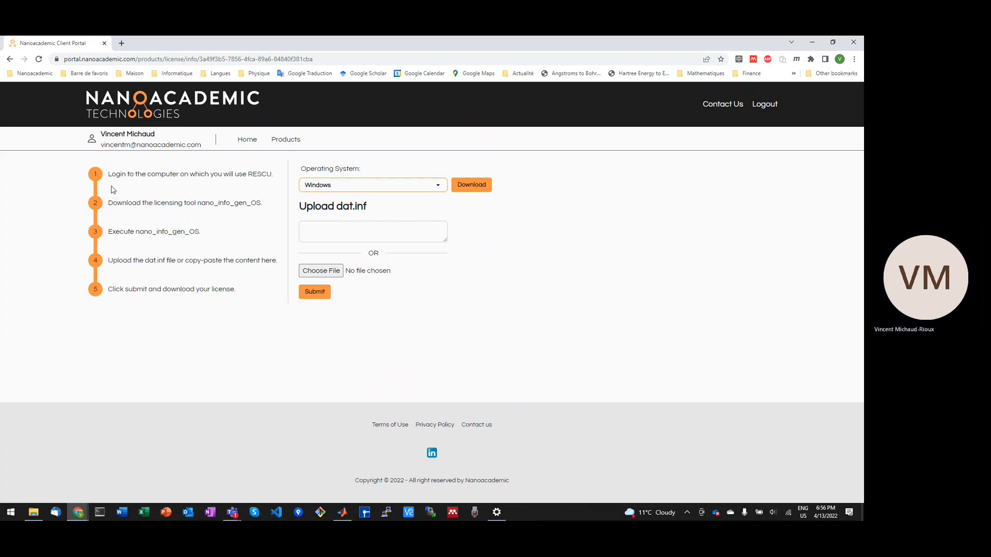
drag(109, 175, 278, 176)
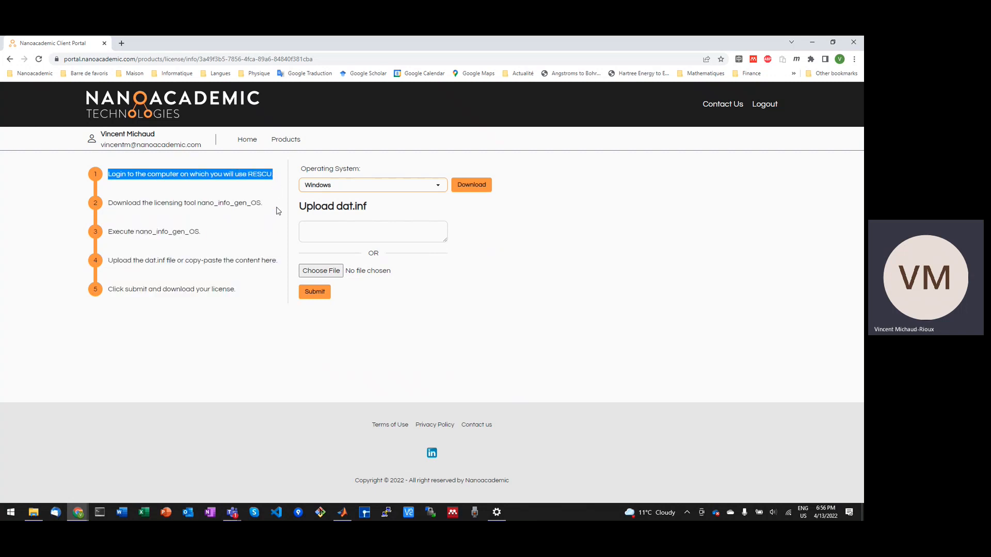
click(265, 176)
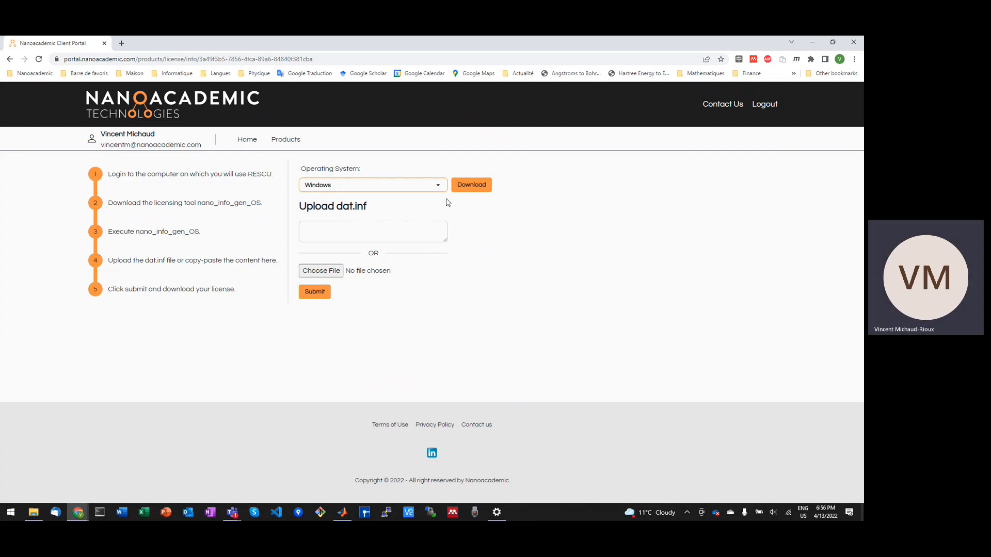
click(471, 186)
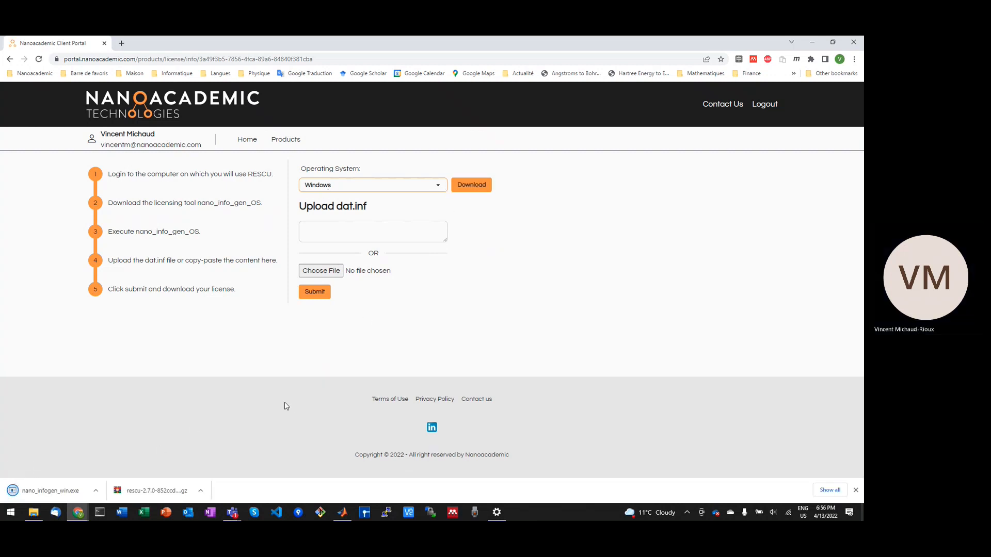
Step: Run the downloaded nano_infogen_win.exe despite the SmartScreen block and finish it to generate dat.inf
click(80, 488)
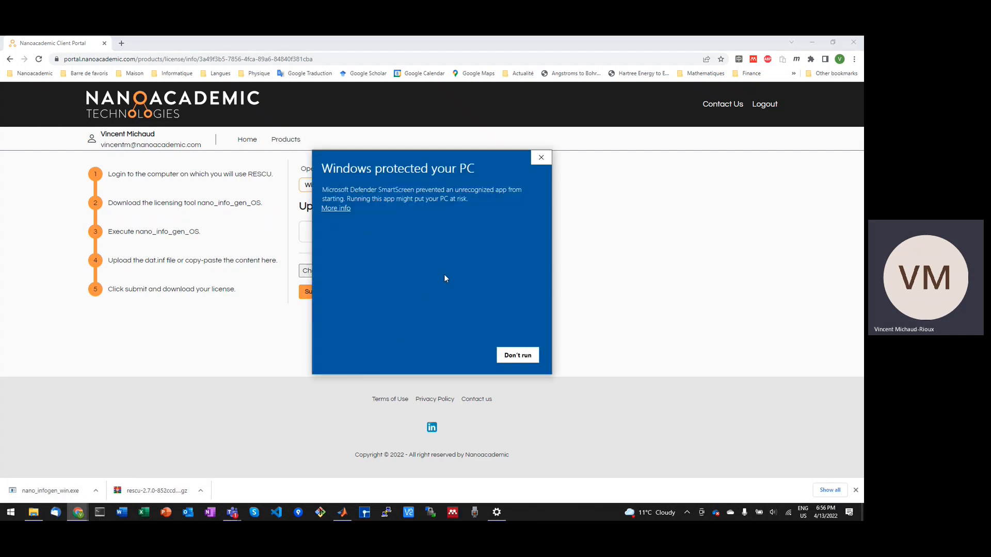
click(333, 209)
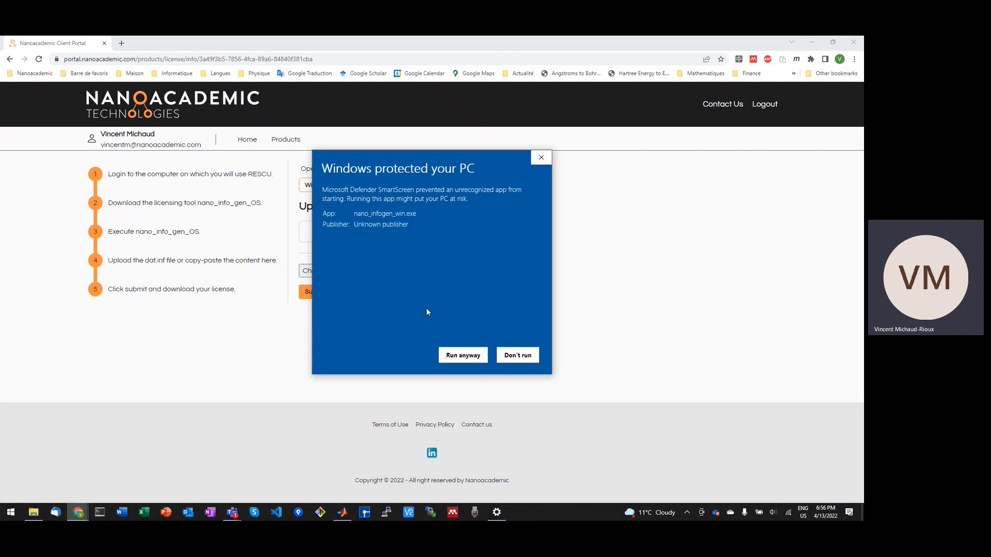
click(466, 357)
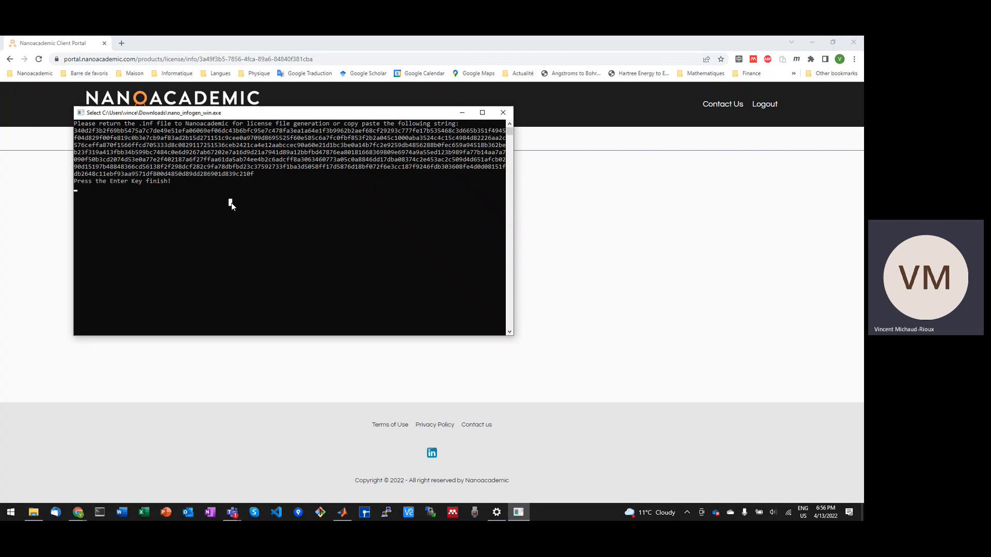
key(Return)
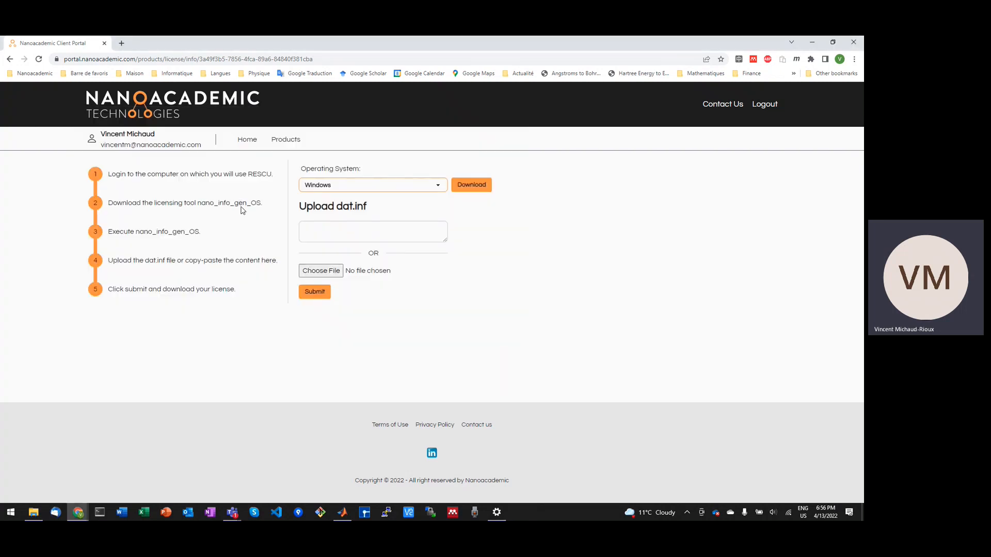
Step: Submit dat.inf from the Downloads folder to generate the RESCU trial license, and download the license file
click(310, 275)
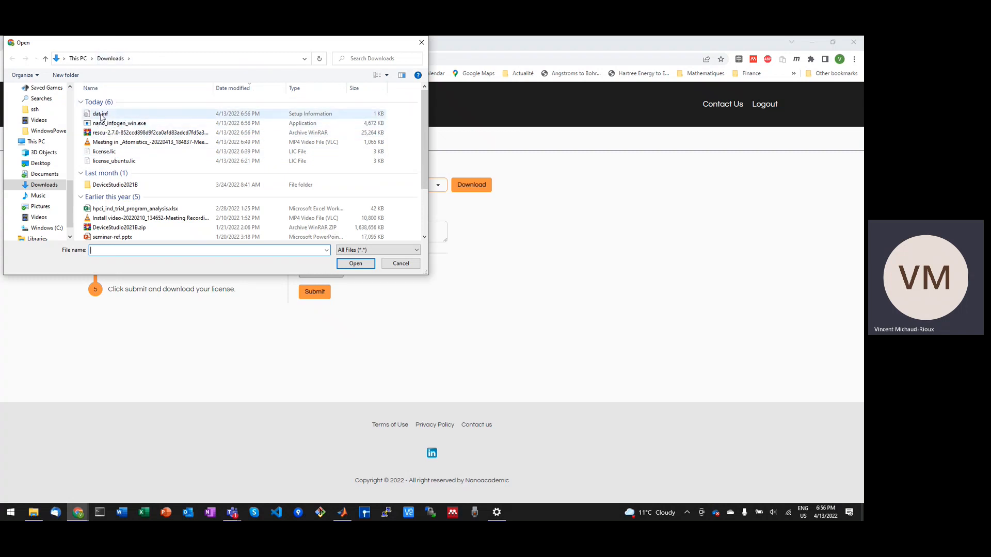
double_click(101, 115)
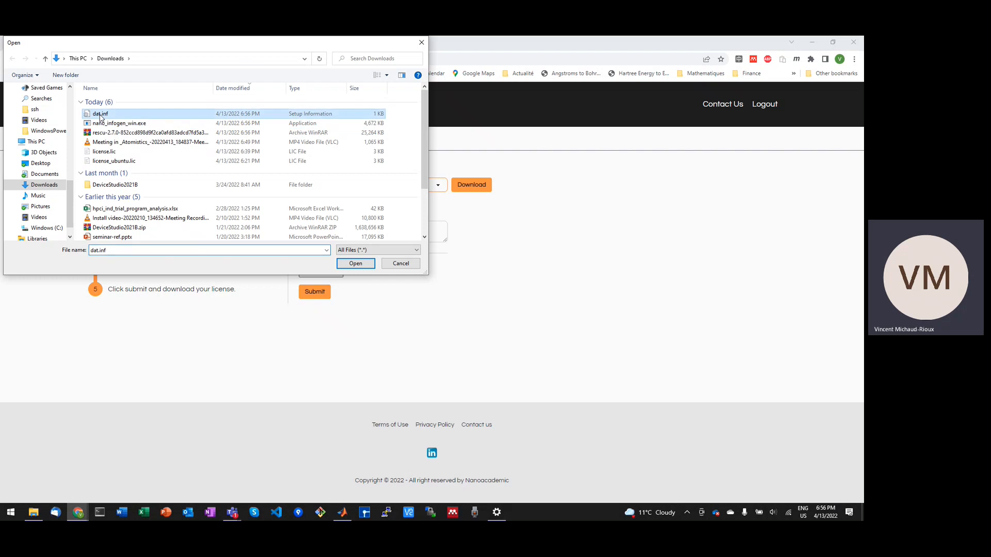
click(324, 293)
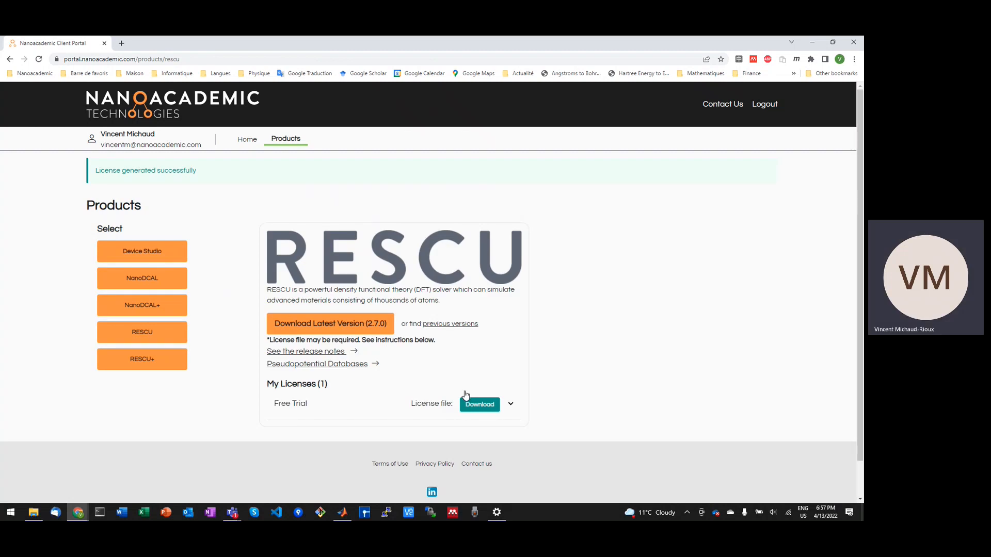
click(512, 405)
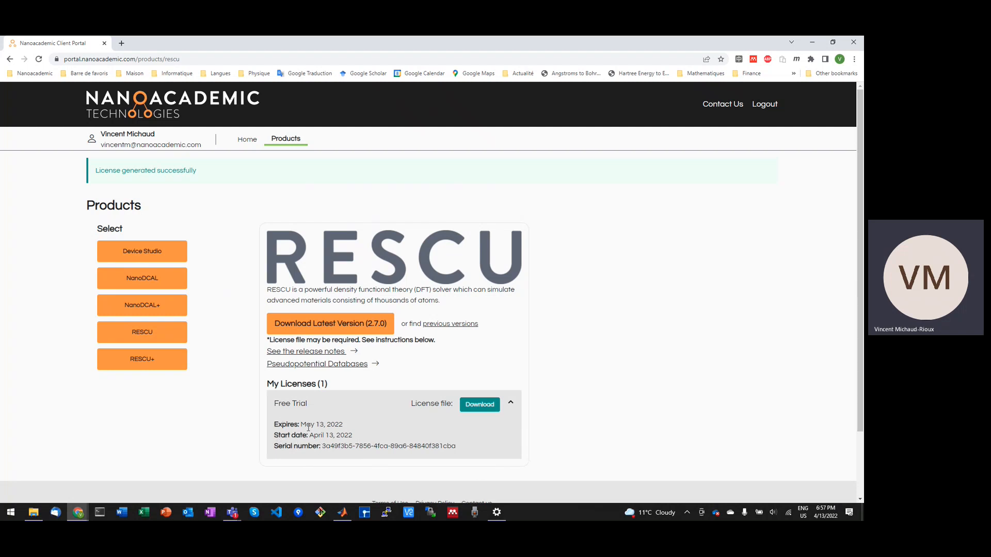
click(479, 406)
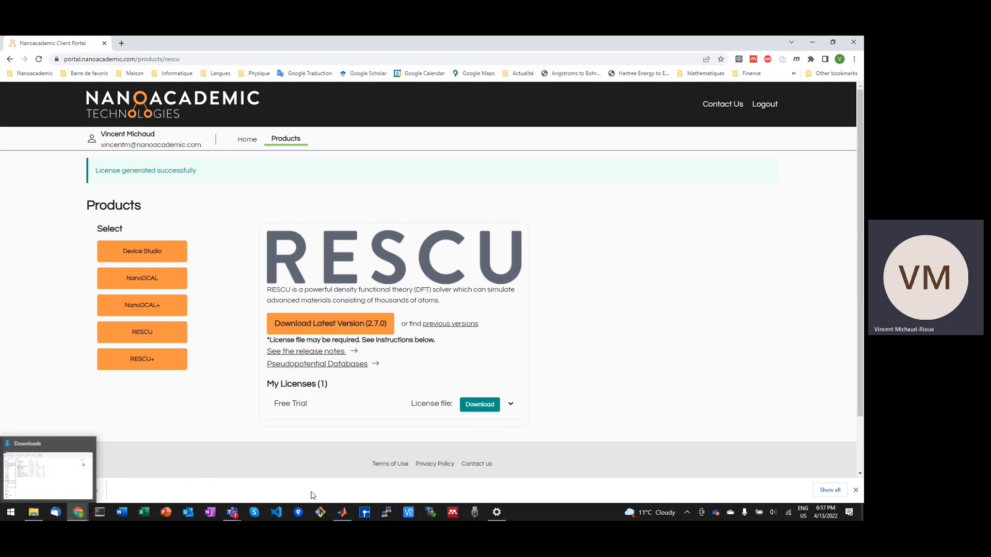
Step: In the Downloads folder, extract the RESCU 2.7.0 archive and the resulting rescu-2.7.0.tar in place
click(33, 512)
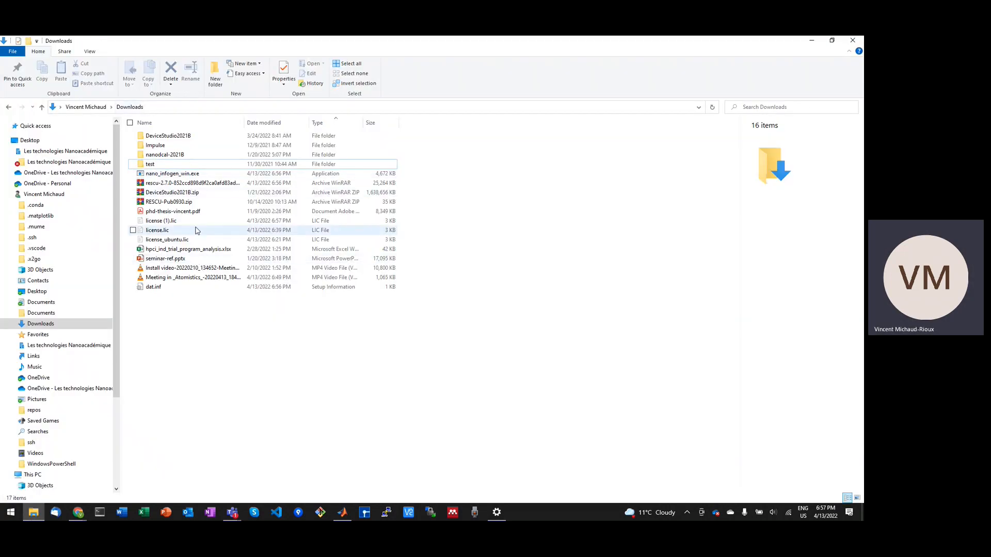
right_click(171, 184)
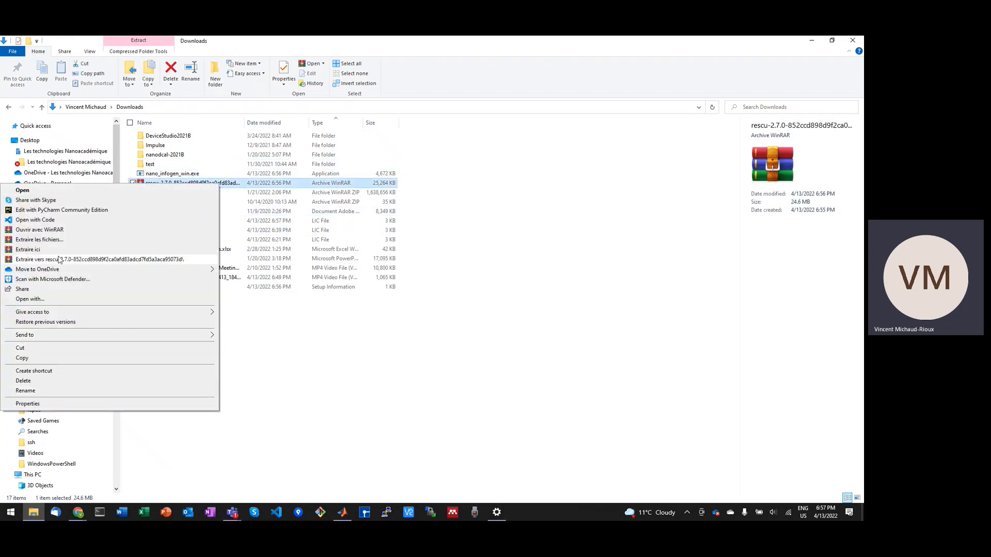
click(31, 249)
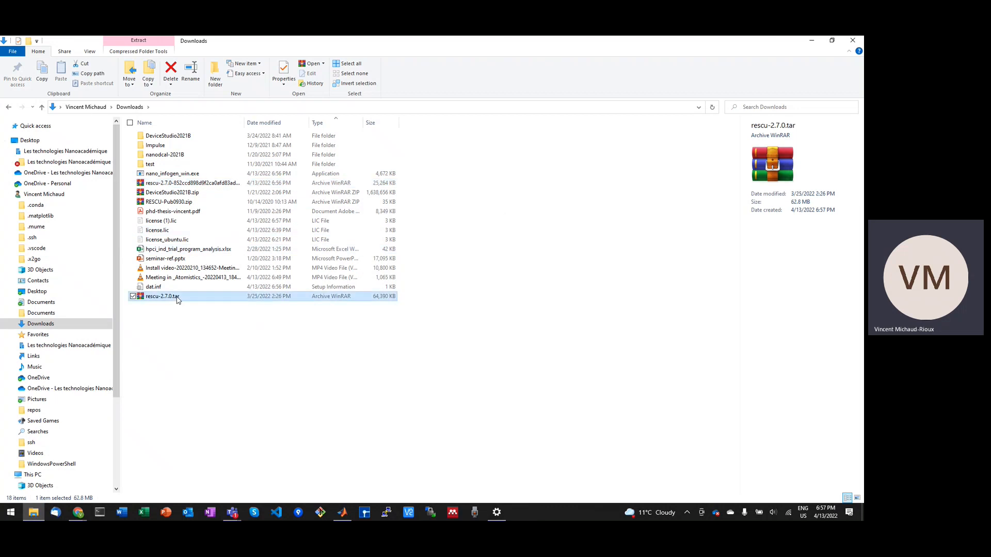
right_click(173, 296)
click(101, 137)
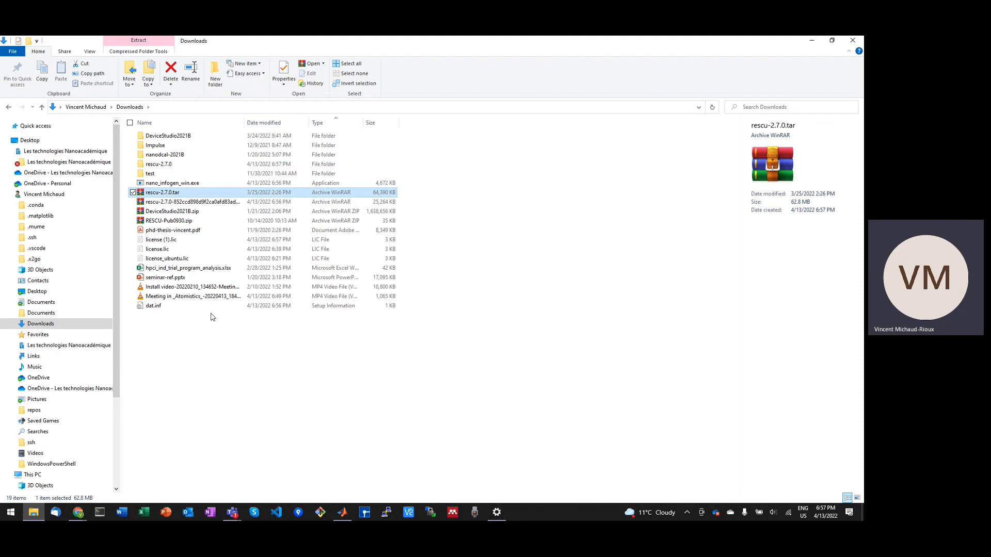
Step: Switch to MATLAB and change the working directory to rescu-2.7.0\src within Downloads
click(344, 513)
text(cd rescu)
key(Tab)
text(src\)
key(Return)
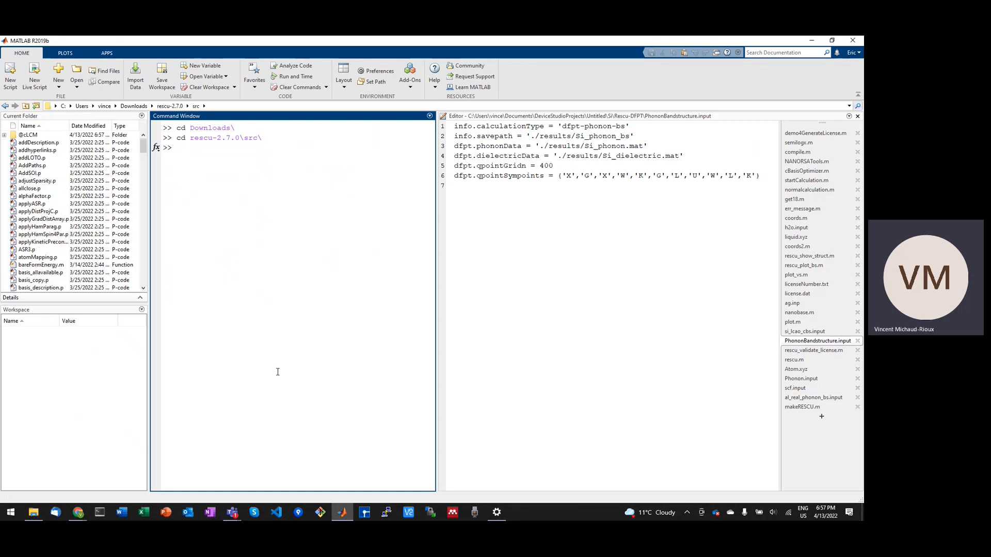
Step: Run makeRESCU without any options to display the End User License Agreement
text(make)
key(Up)
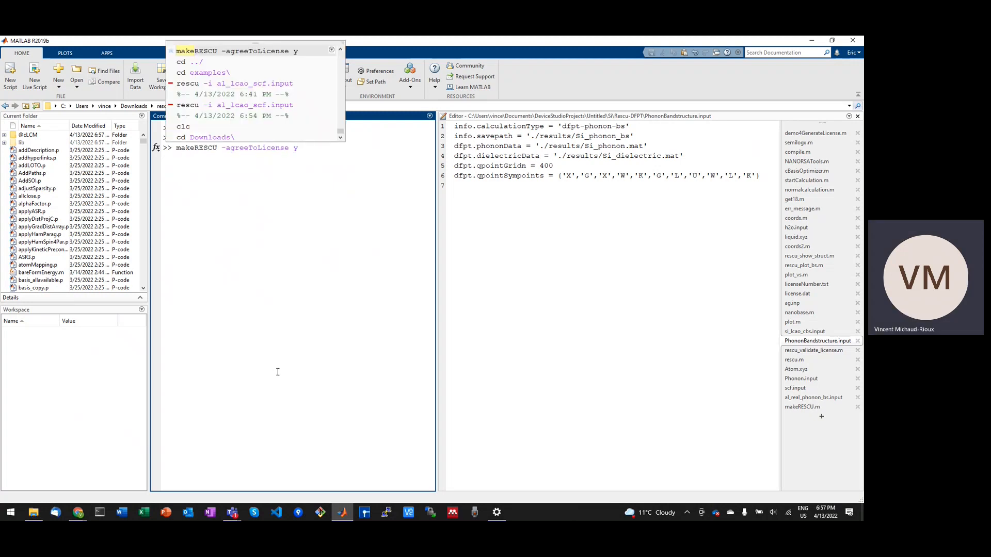
key(Escape)
key(Up)
key(Left)
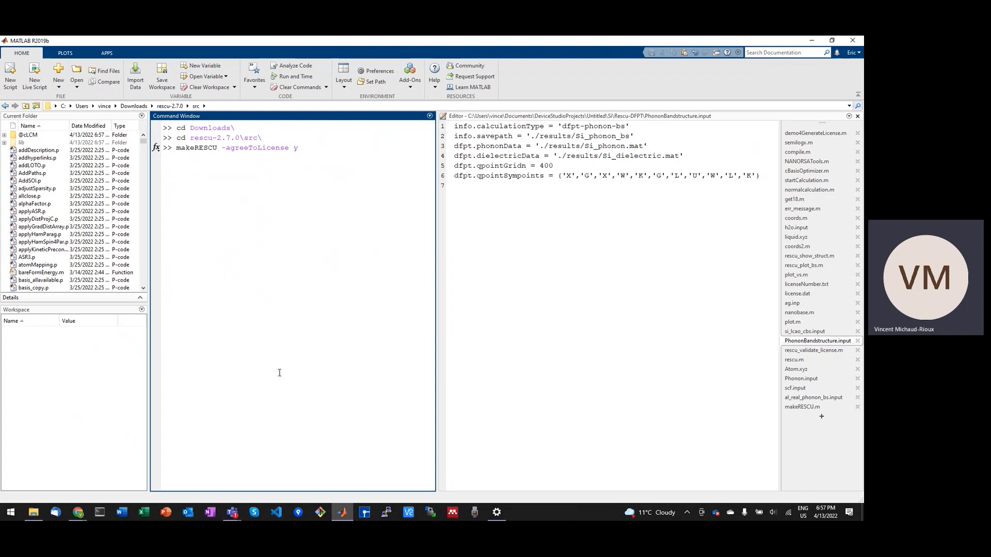
key(shift+End)
key(BackSpace)
key(Return)
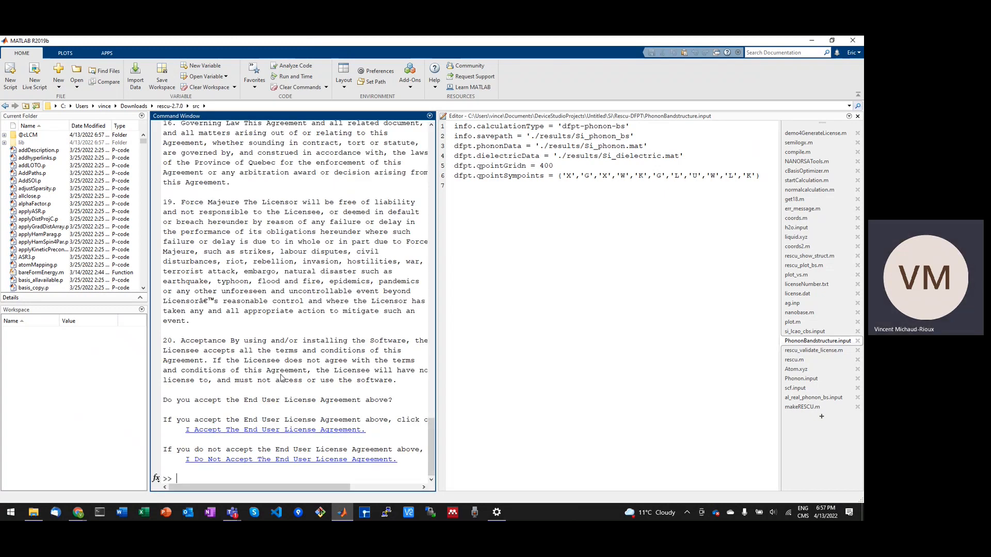
Step: Accept the license agreement and compile RESCU by running makeRESCU -agreeToLicense y
key(Up)
key(Up)
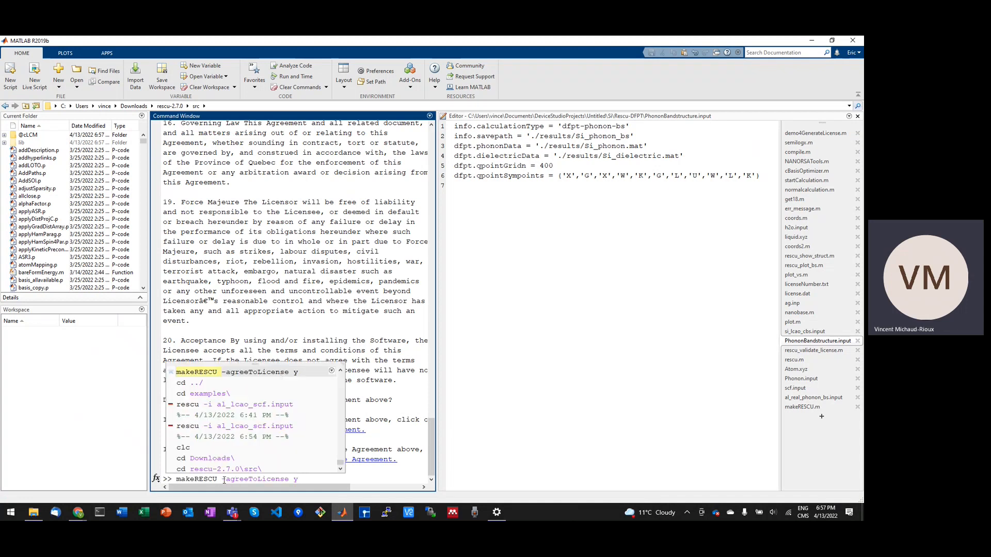
click(287, 480)
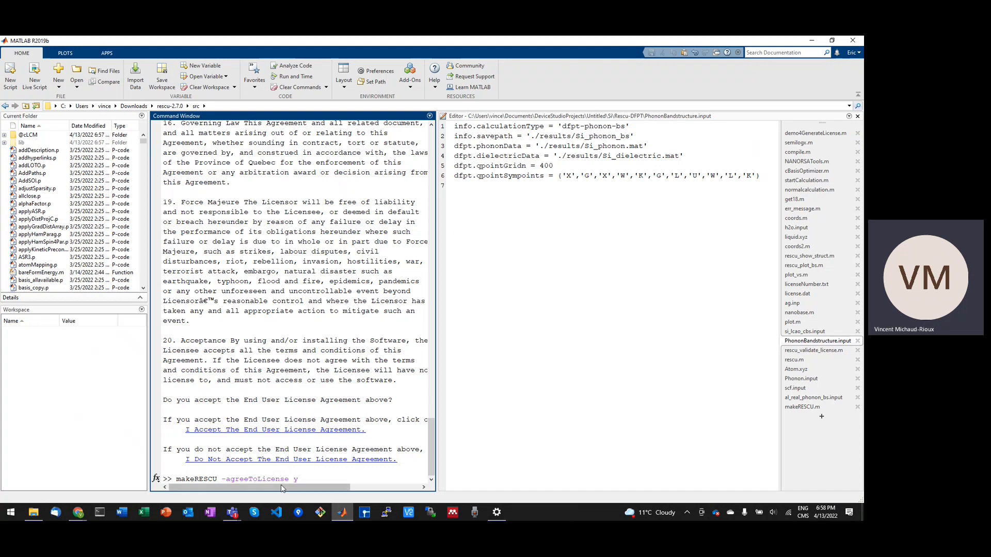
key(Return)
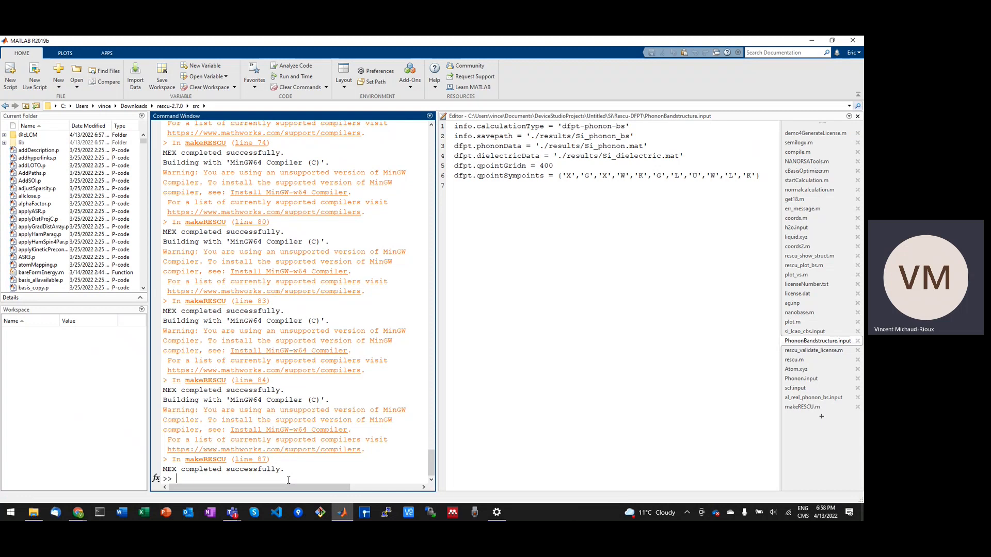
Step: Change to the ../examples/ directory and try the sample calculation with rescu -i al_lcao_scf.input
key(BackSpace)
key(super+space)
key(super+space)
key(super+space)
text(/examples/)
key(Return)
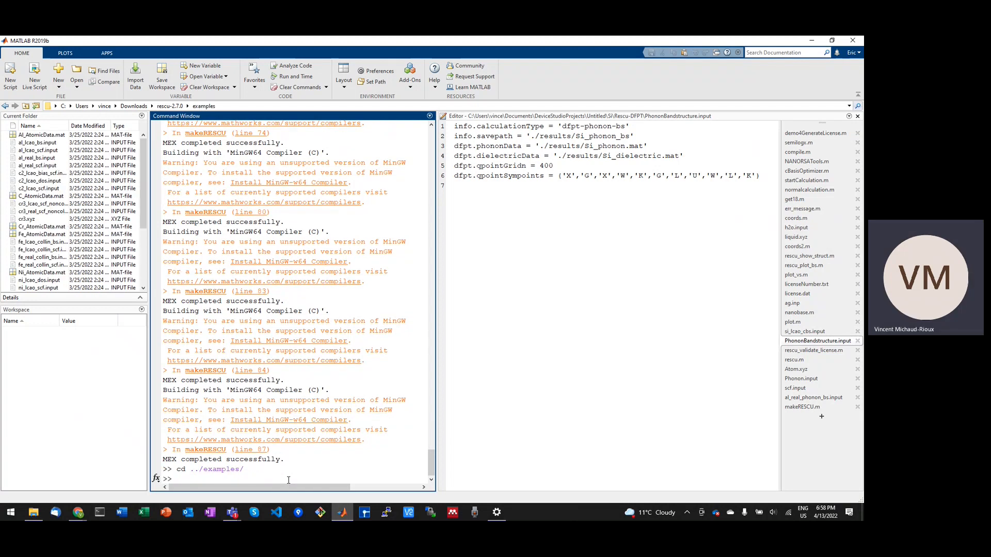
text(rescu -i al_lcao_scf.input)
key(Return)
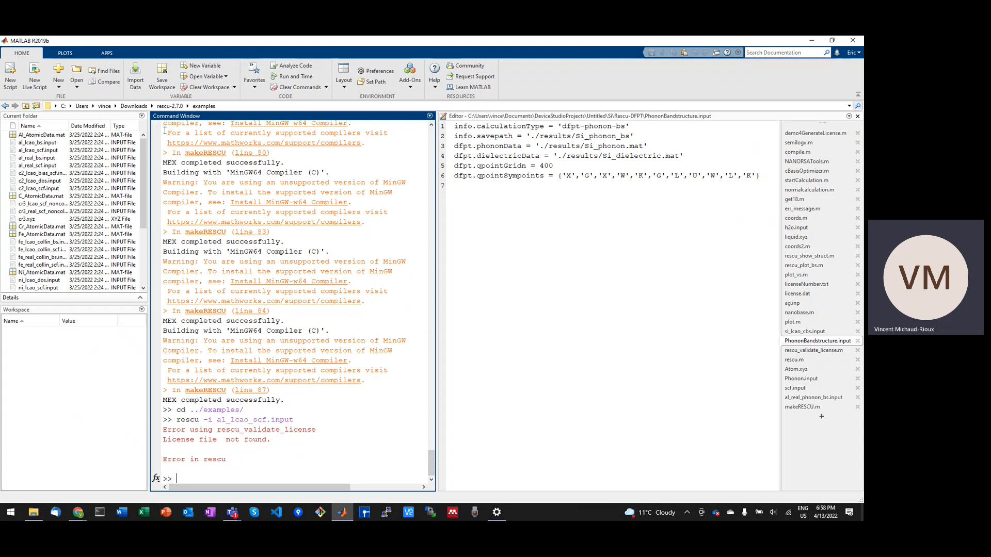
Step: Copy license.lic from the Downloads folder into the license folder inside rescu-2.7.0
click(134, 106)
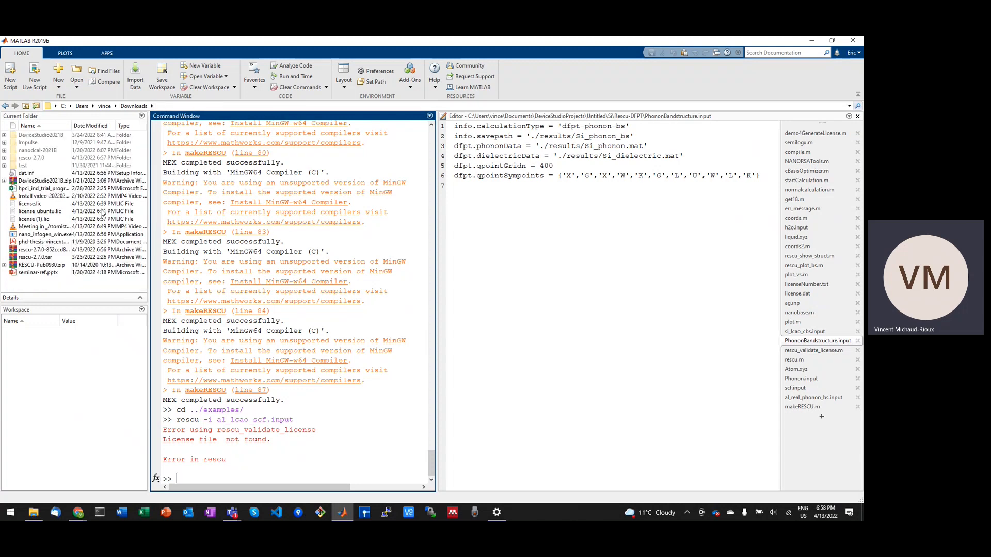
click(37, 204)
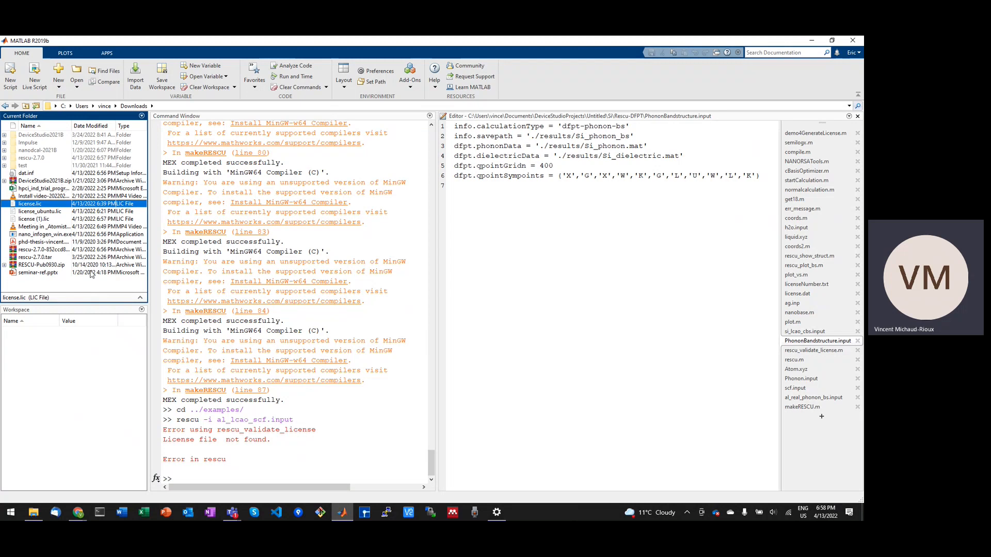
click(34, 160)
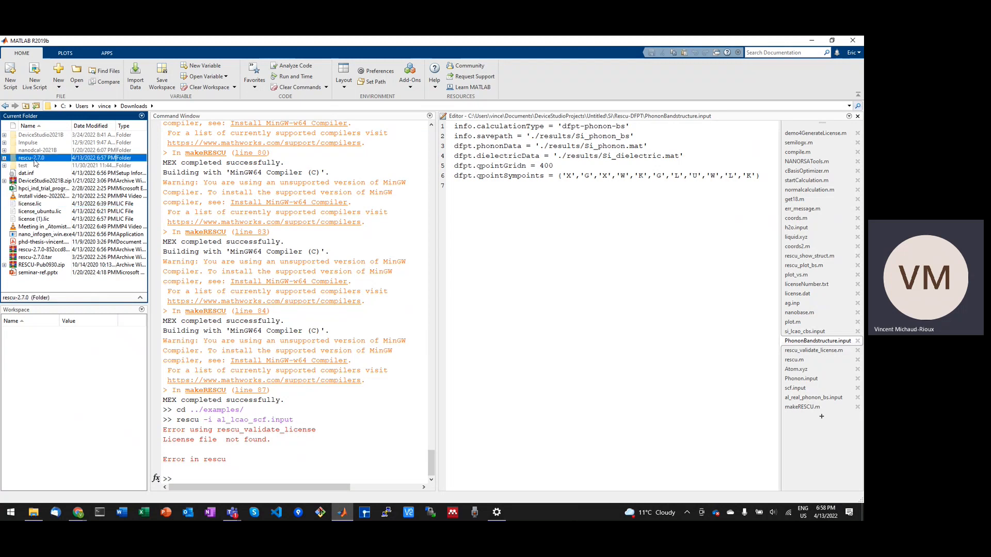
double_click(35, 160)
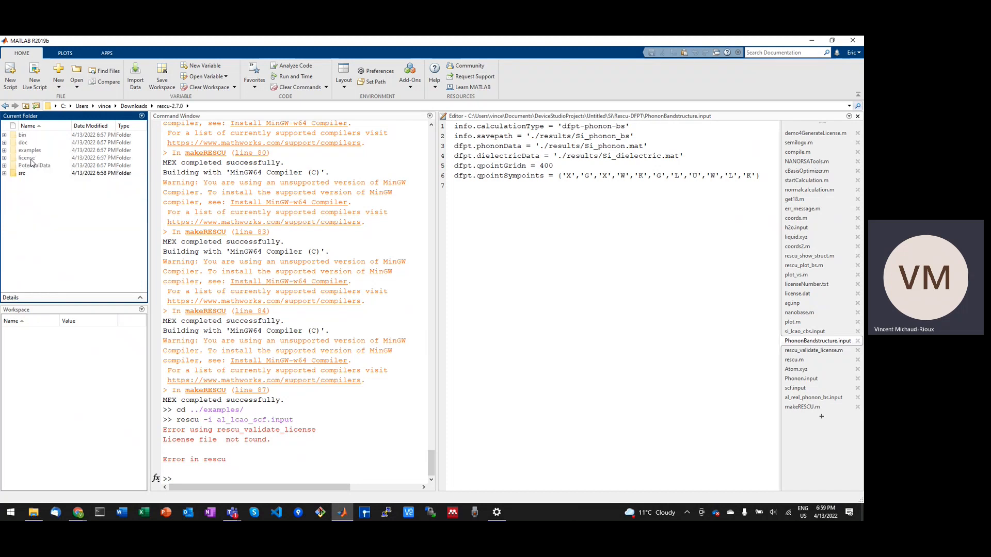
click(4, 158)
click(28, 159)
key(ctrl+v)
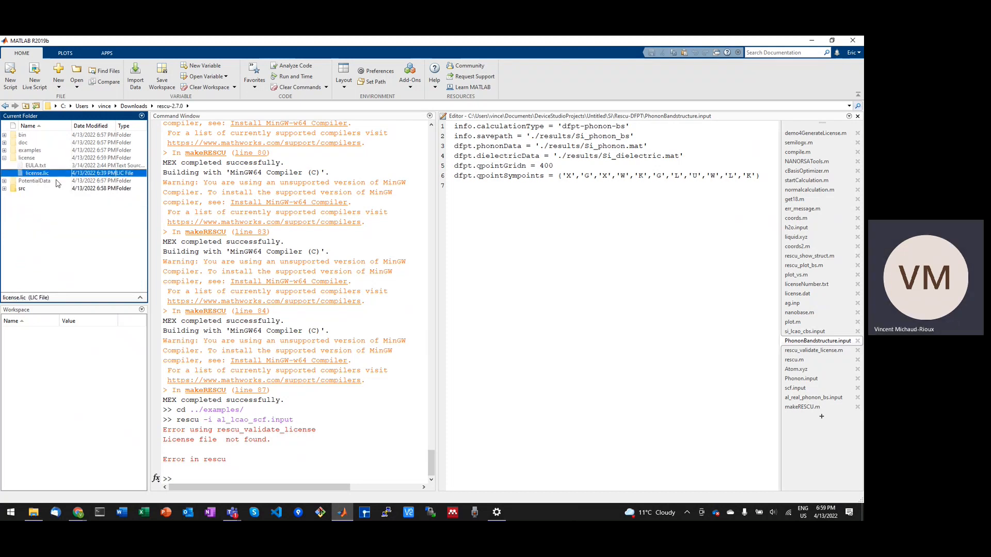
Step: Copy the path of the rescu-2.7.0\license folder and open the Environment Variables dialog from Windows Settings
double_click(28, 158)
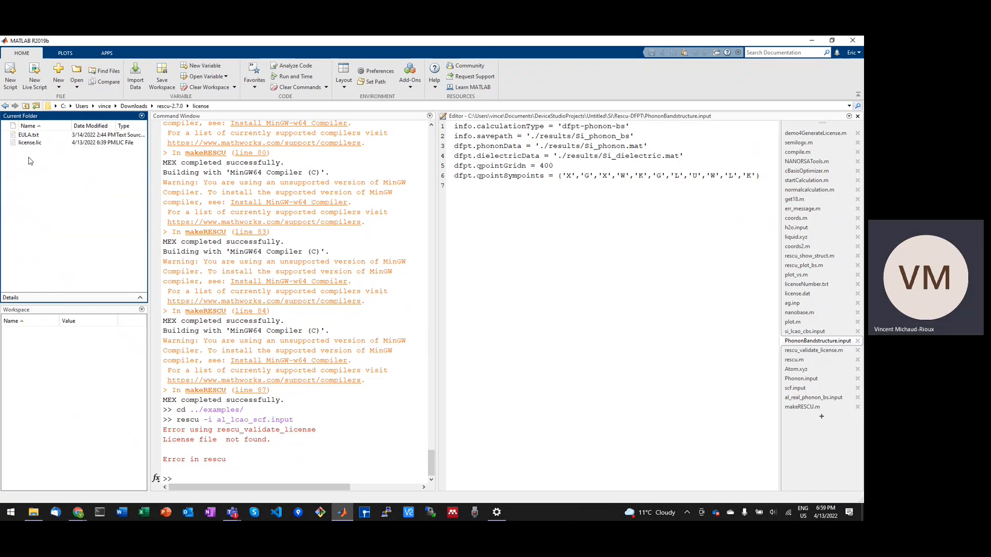
click(236, 106)
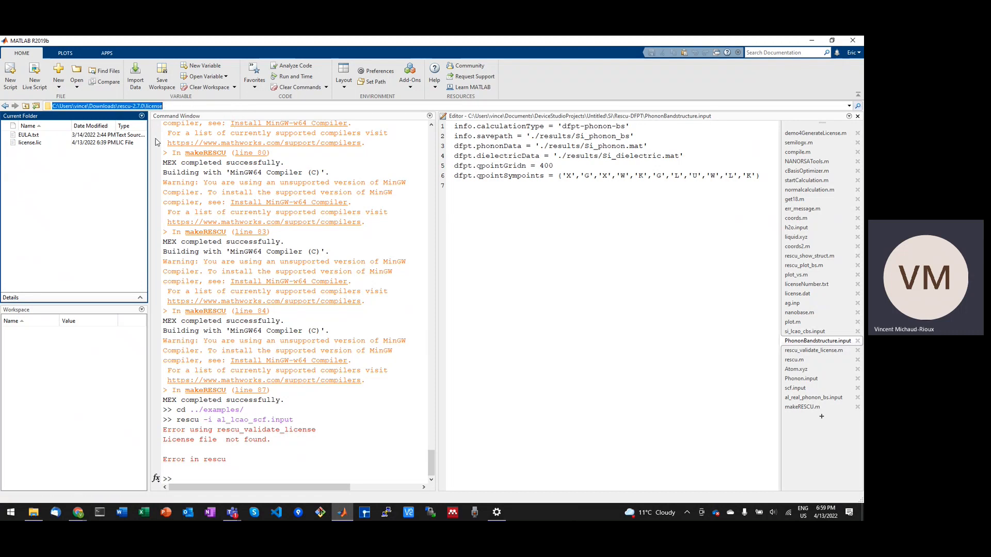
click(11, 512)
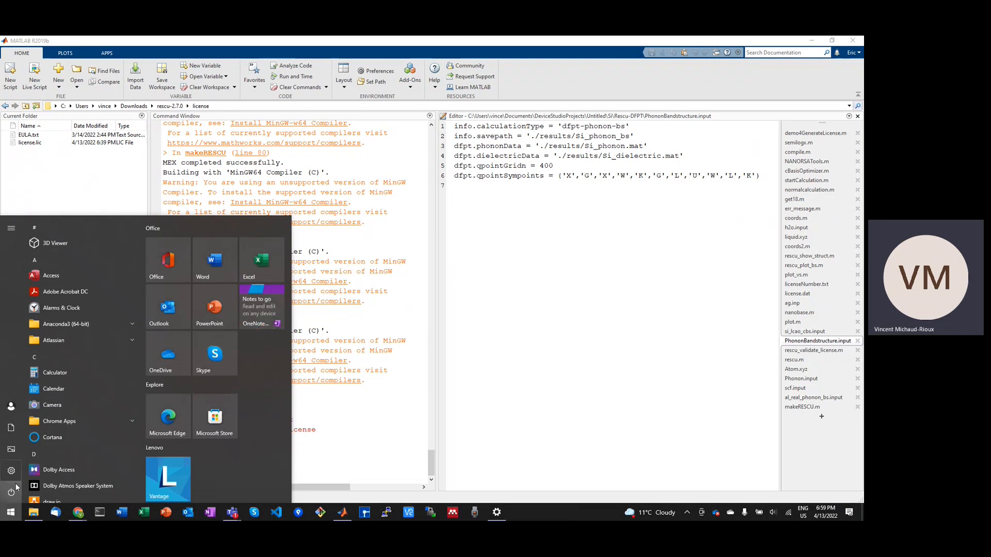
click(11, 471)
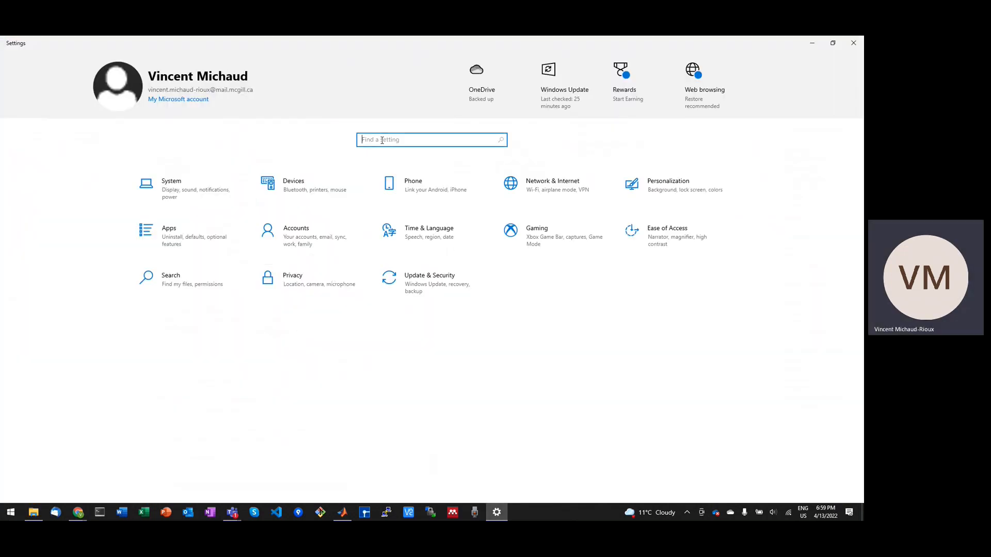
text(env)
key(Down)
key(Return)
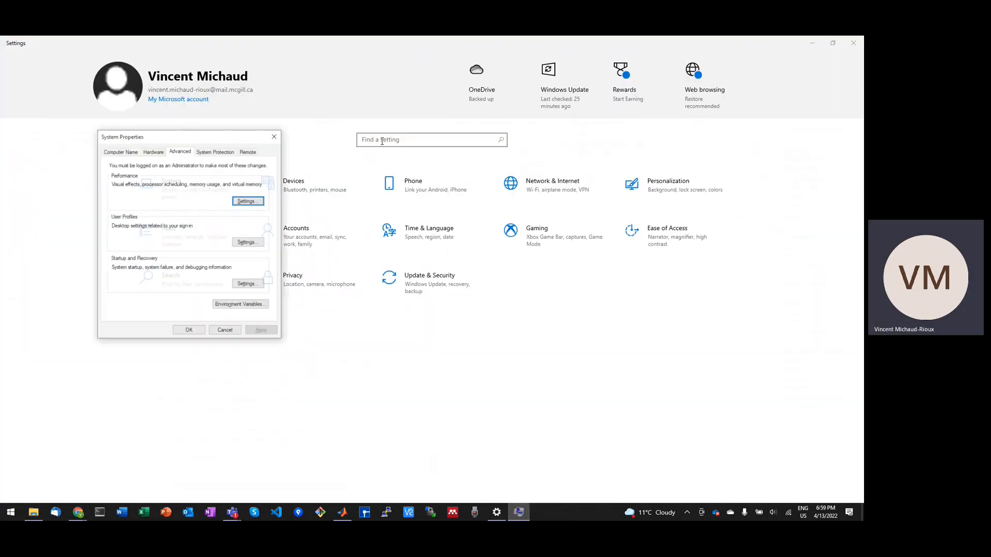
click(249, 307)
drag(555, 298, 556, 337)
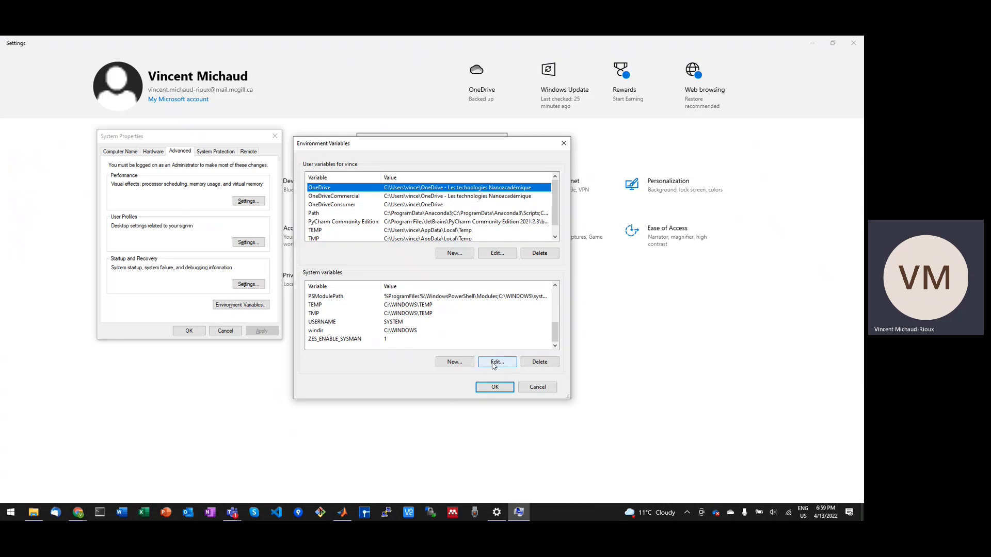
Step: Create a system variable RESCU_LICENSE_PATH holding the full path to rescu-2.7.0\license\license.lic and accept the system properties
click(454, 362)
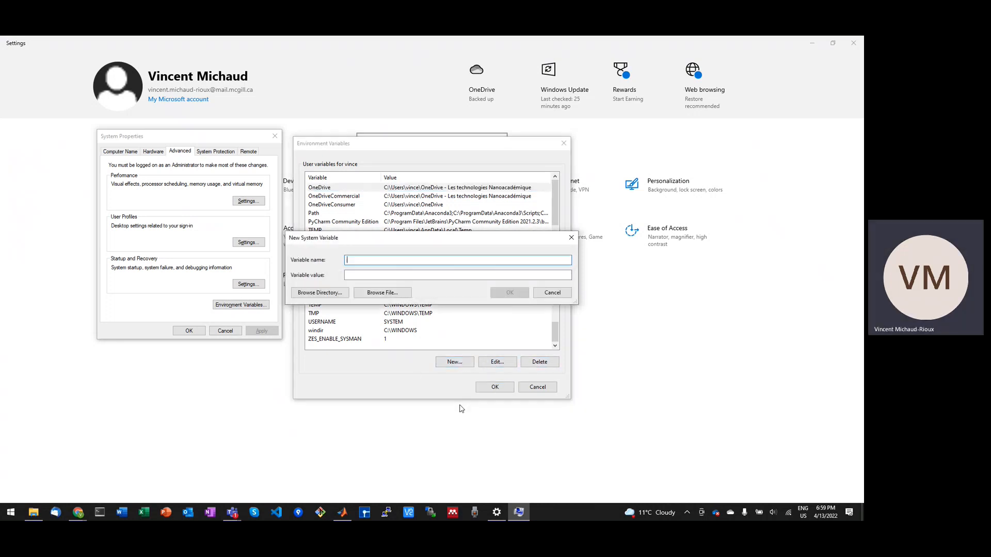
text(RESCU_LICENSE_PATH)
key(Tab)
key(ctrl+v)
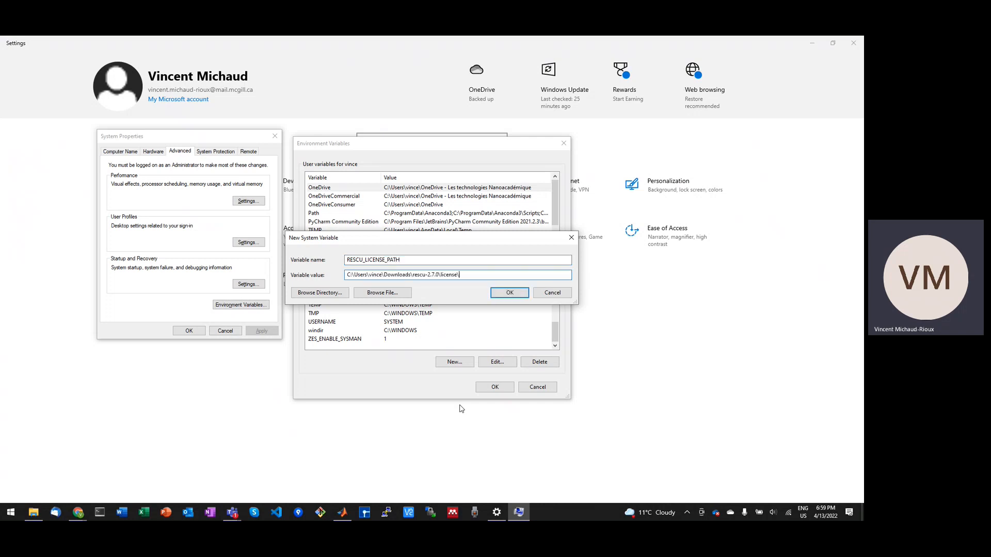
text(license.lic)
drag(489, 275, 345, 276)
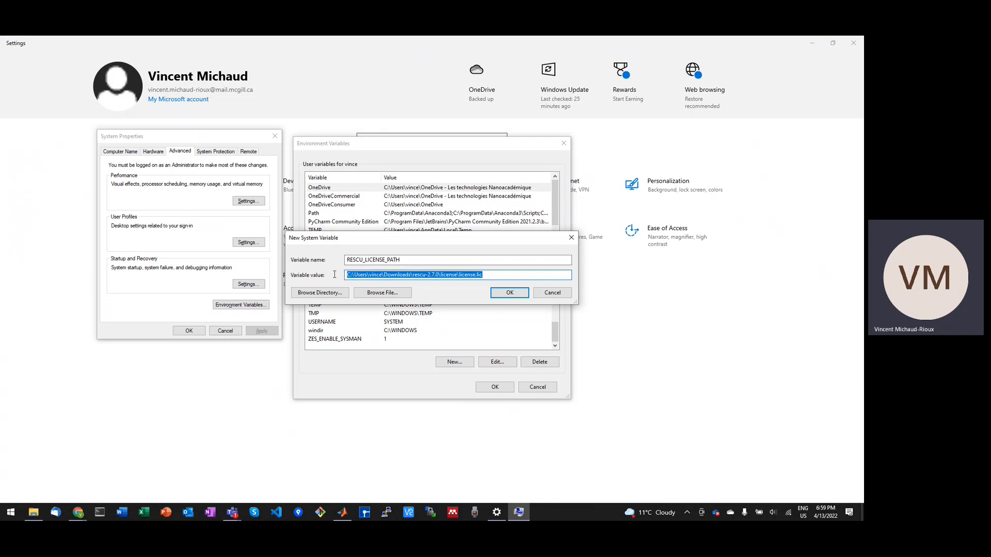
click(511, 294)
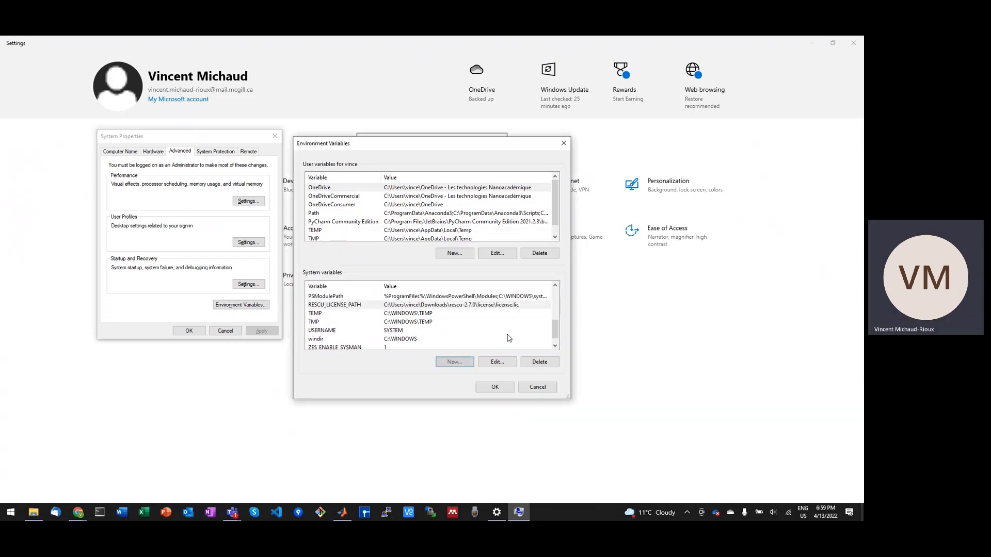
click(498, 388)
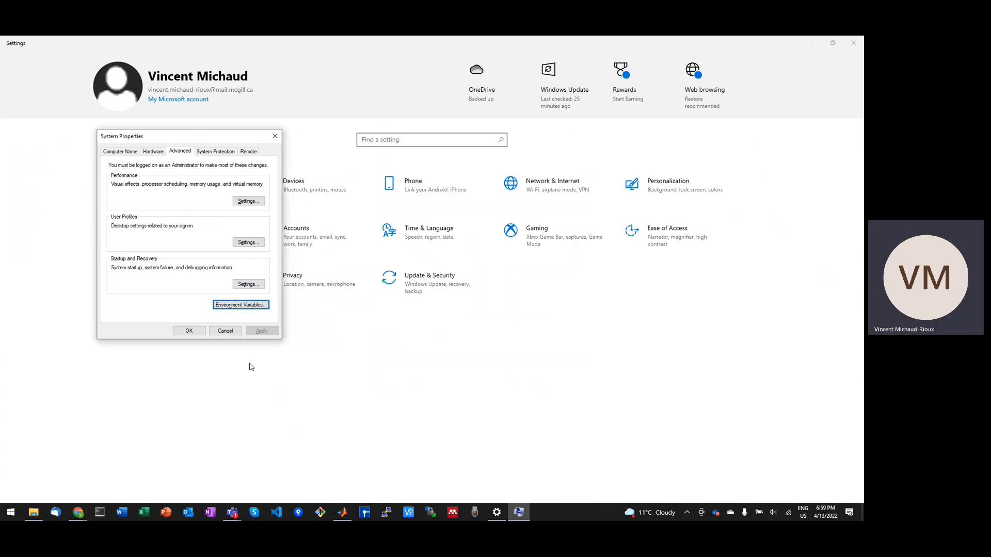
click(190, 331)
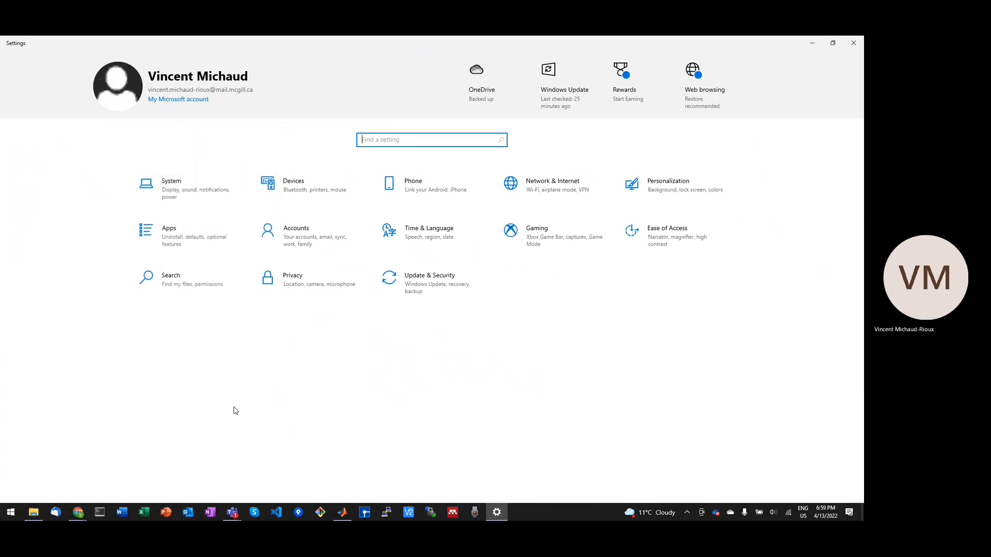
Step: Switch back to MATLAB, change to ../examples/ and try rescu -i al_lcao_scf.input again
click(342, 512)
text(cd )
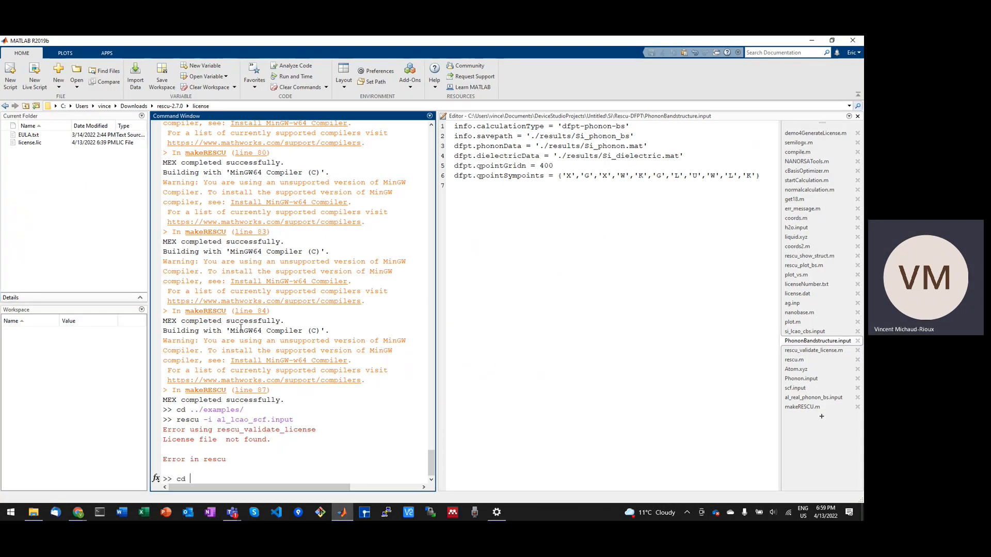
text(../examples/)
key(Return)
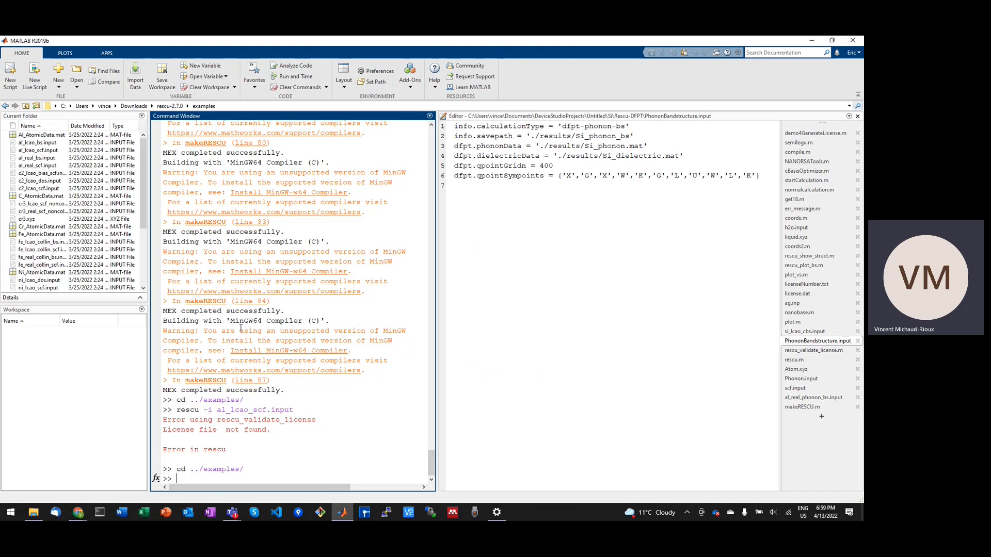
key(Up)
key(Up)
key(Return)
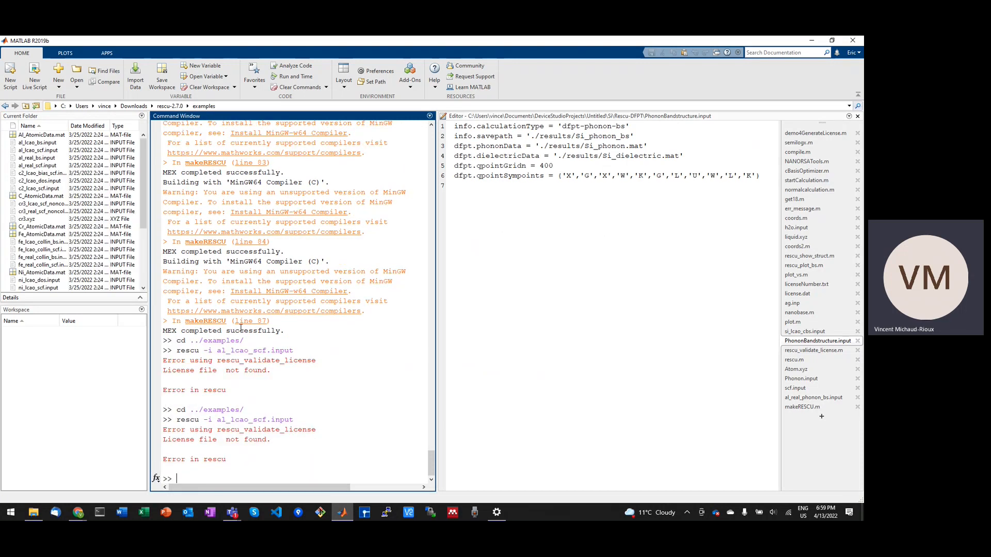
Step: Quit MATLAB with the exit command and start it again to load the new environment variable
drag(164, 439, 268, 441)
click(272, 440)
click(318, 465)
text(exit)
key(Return)
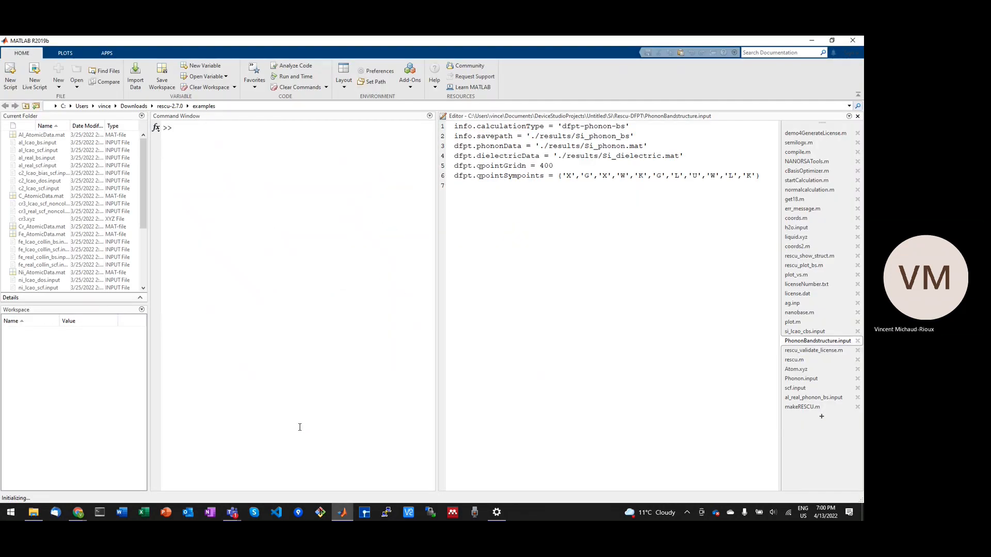
Step: Check which rescu is on the path and run the example al_lcao_scf.input in the restarted MATLAB session
click(299, 428)
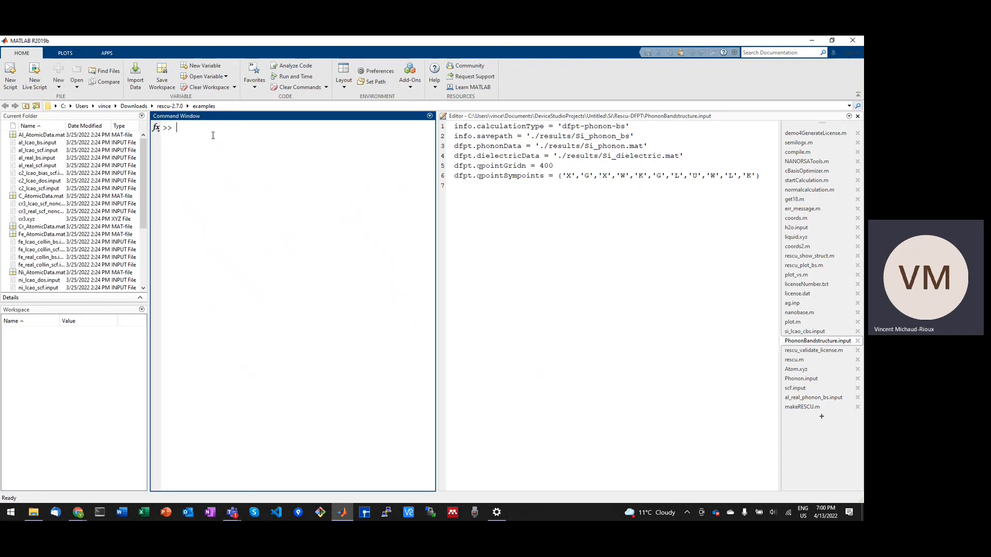
text(which rescu)
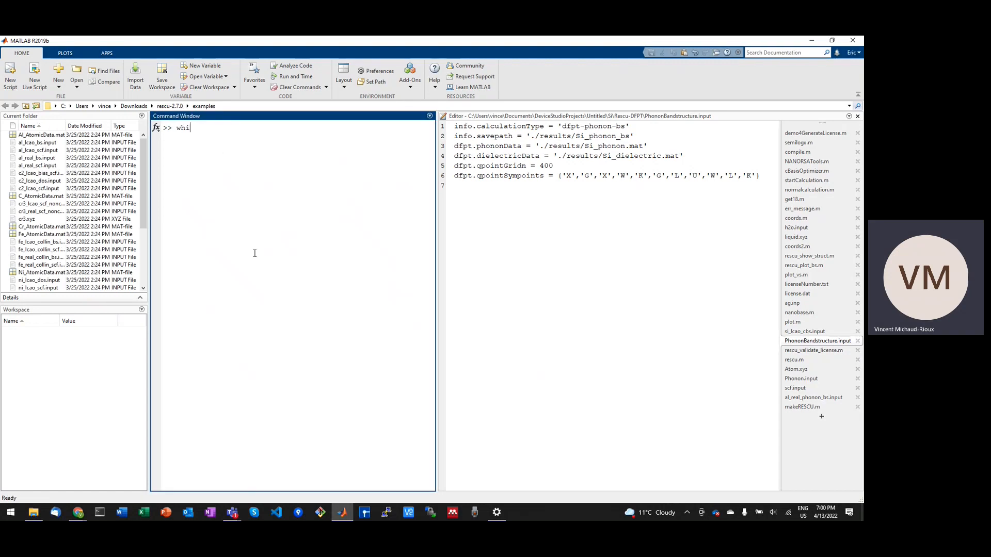
key(Return)
text(rescu -)
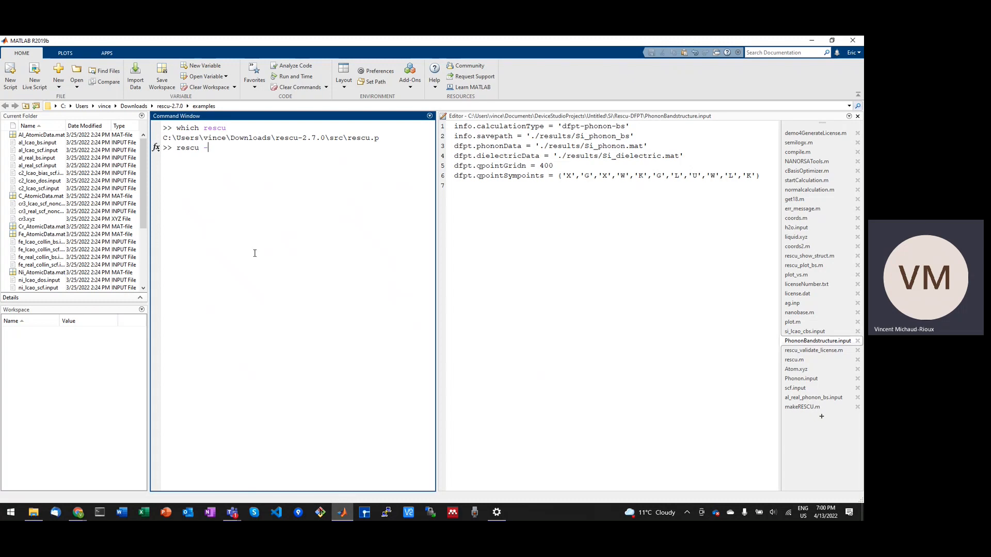
key(Up)
key(Return)
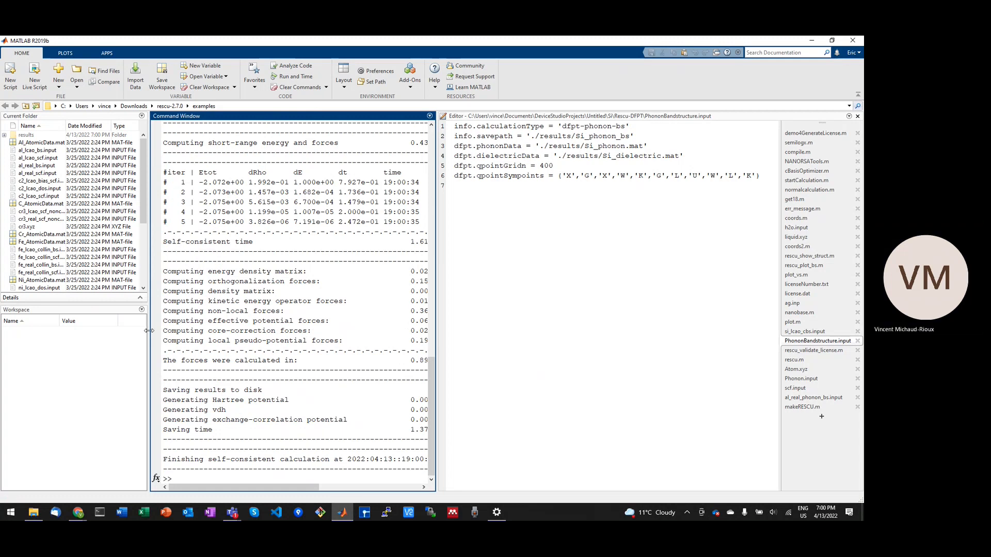
Step: Copy license_ubuntu.lic from the Downloads folder into the rescu-2.7.0\license folder
click(134, 107)
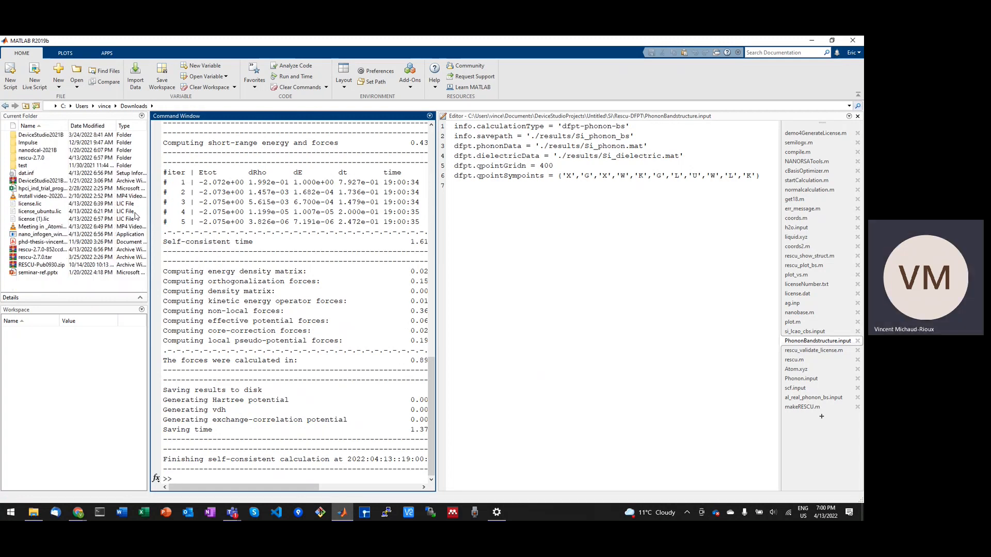
click(45, 212)
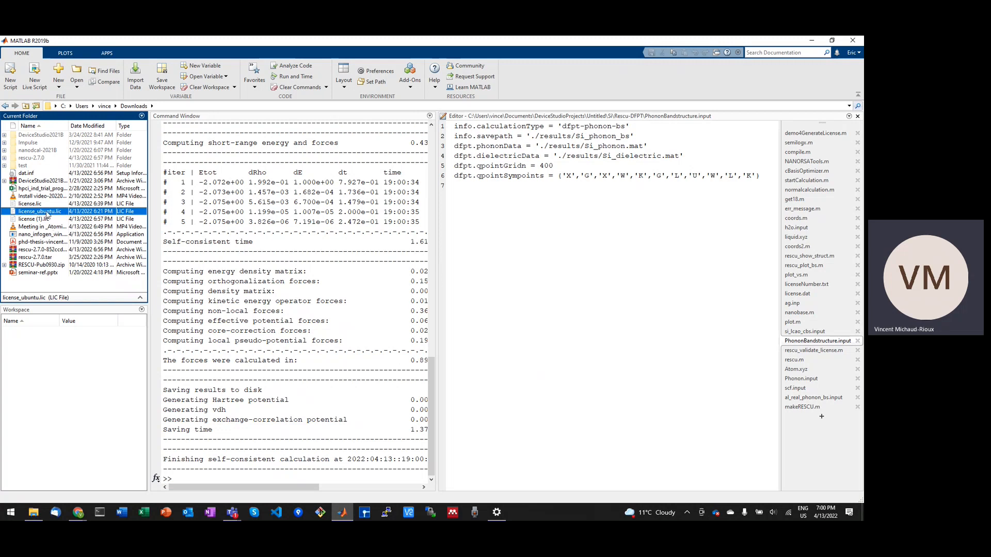
click(30, 213)
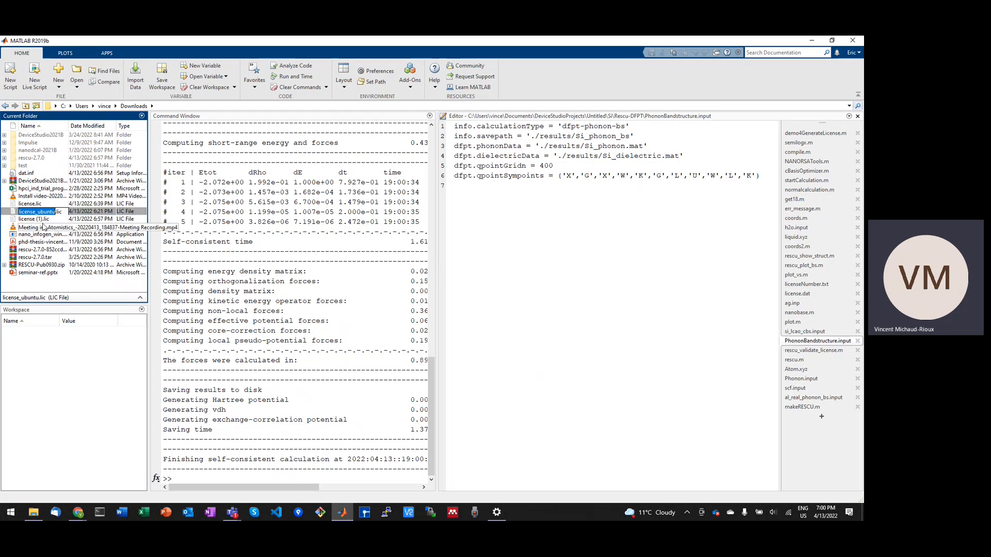
click(46, 285)
click(49, 212)
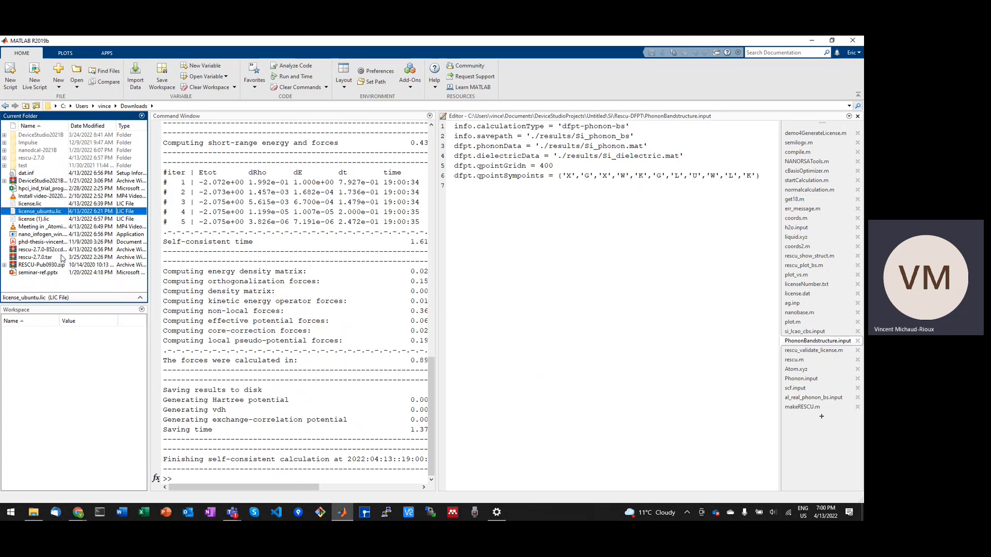
double_click(38, 157)
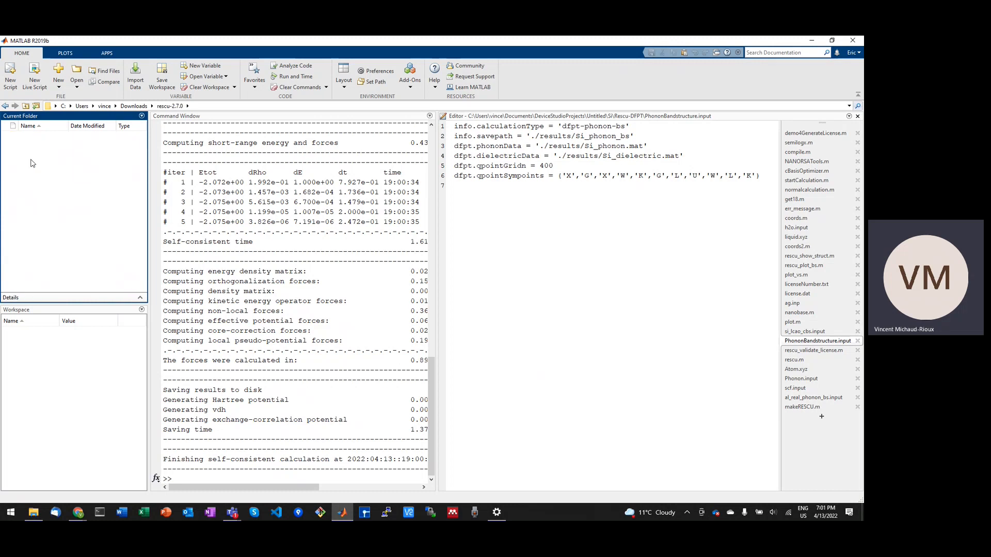
double_click(34, 153)
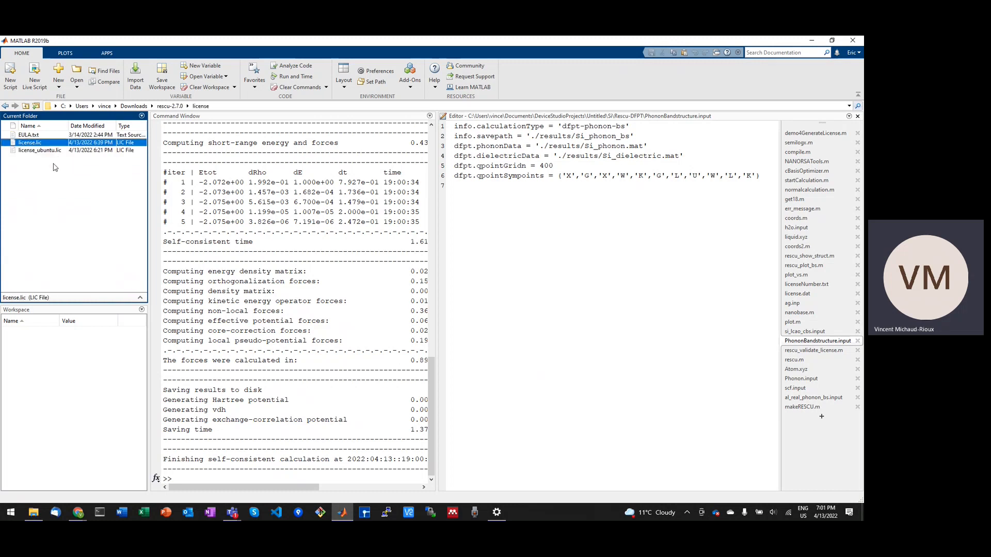
Step: Delete license.lic from the license folder and rename license_ubuntu.lic to license.lic
key(Delete)
key(F2)
key(Right)
key(shift+Left)
key(shift+Left)
key(shift+Left)
key(shift+Left)
key(shift+Left)
key(shift+Left)
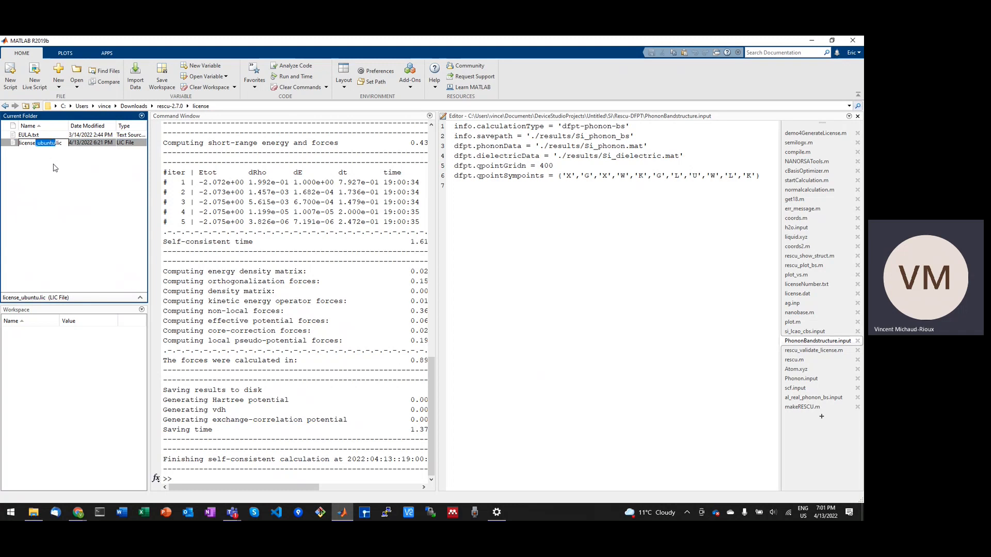
key(BackSpace)
key(Return)
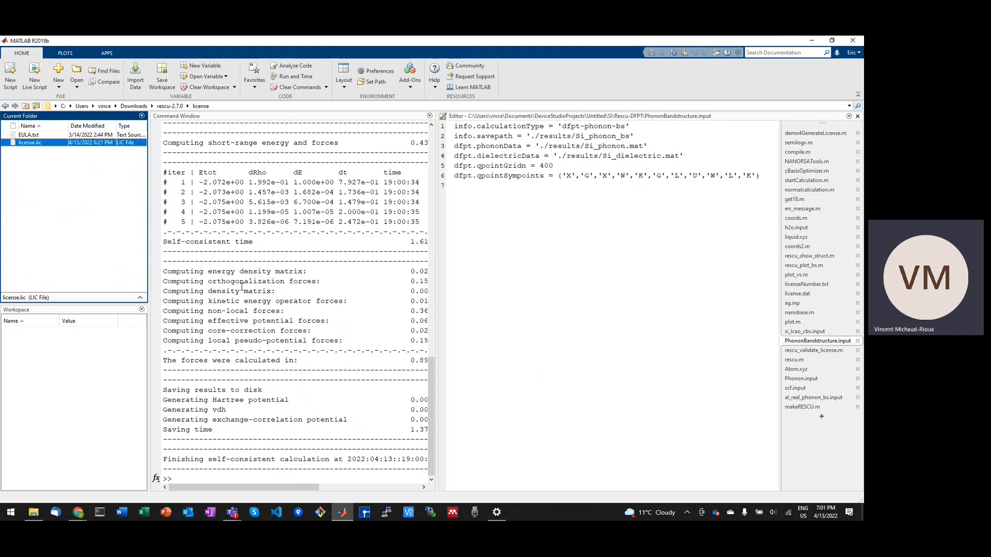
Step: Return to ../examples/ and test the substituted license by running rescu -i al_lcao_scf.input, highlighting the resulting license message
click(243, 288)
text(cd ../examples/)
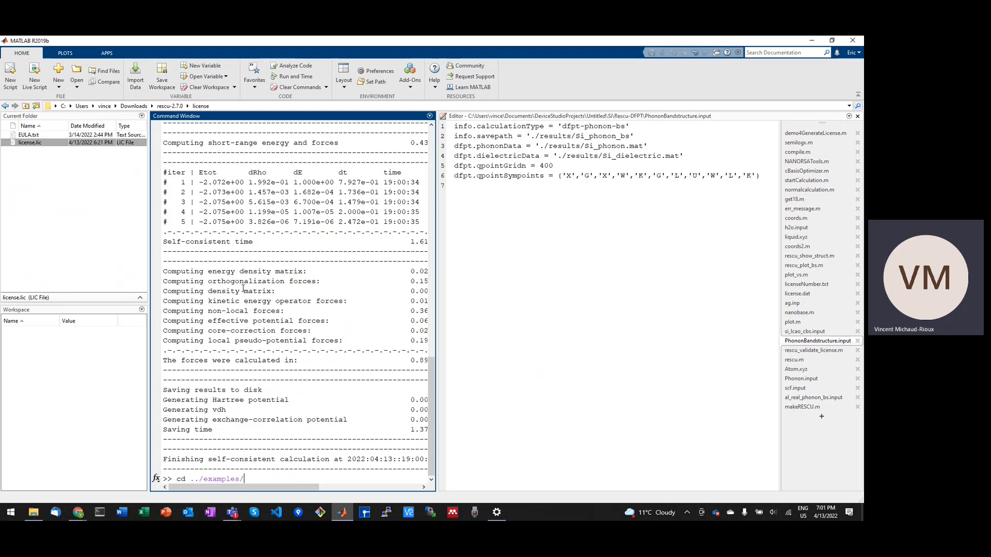
key(Return)
key(Up)
key(Up)
key(Return)
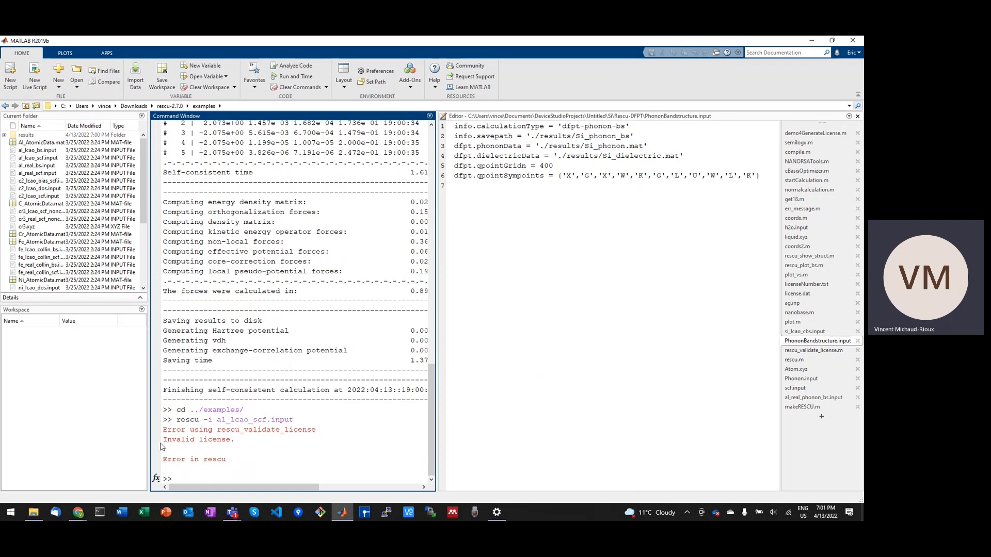
drag(164, 439, 235, 439)
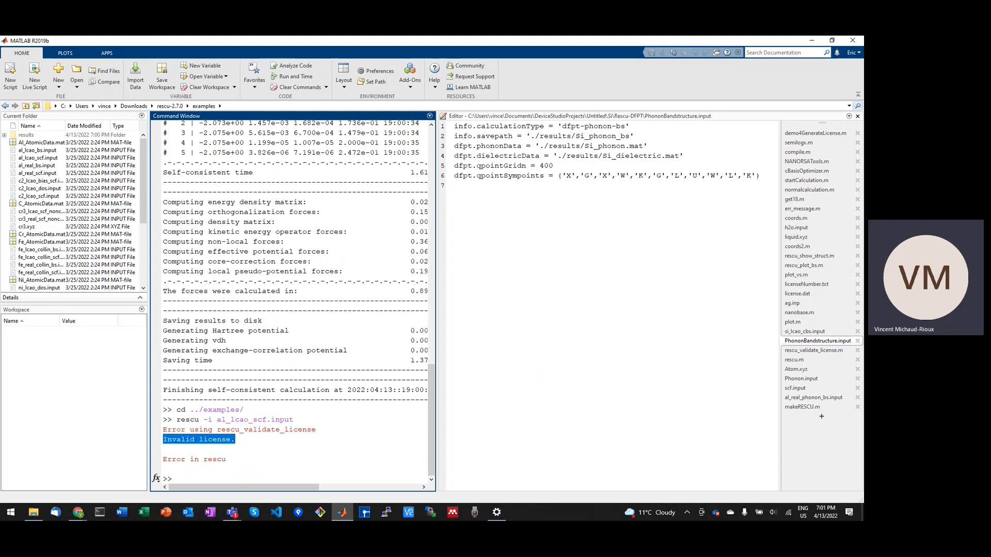
key(alt+Tab)
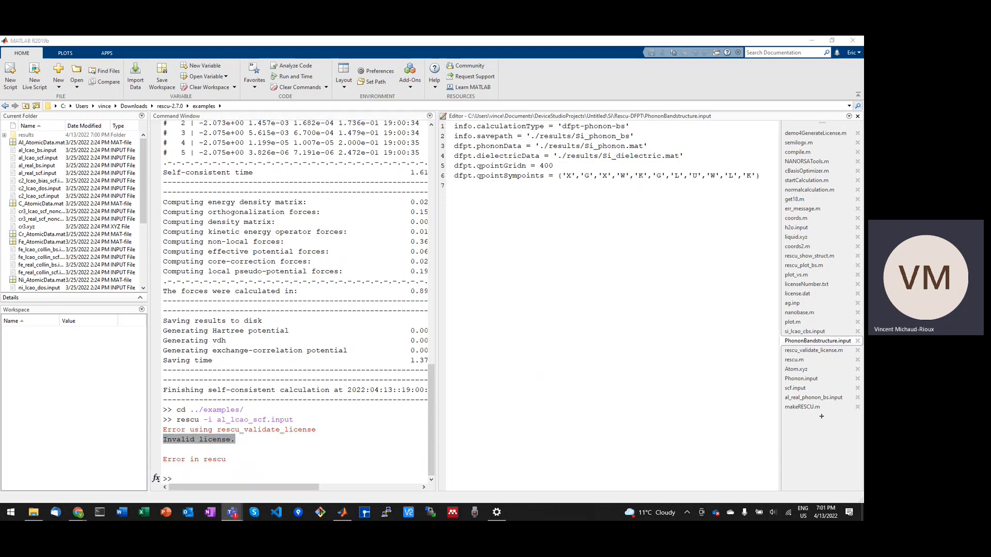